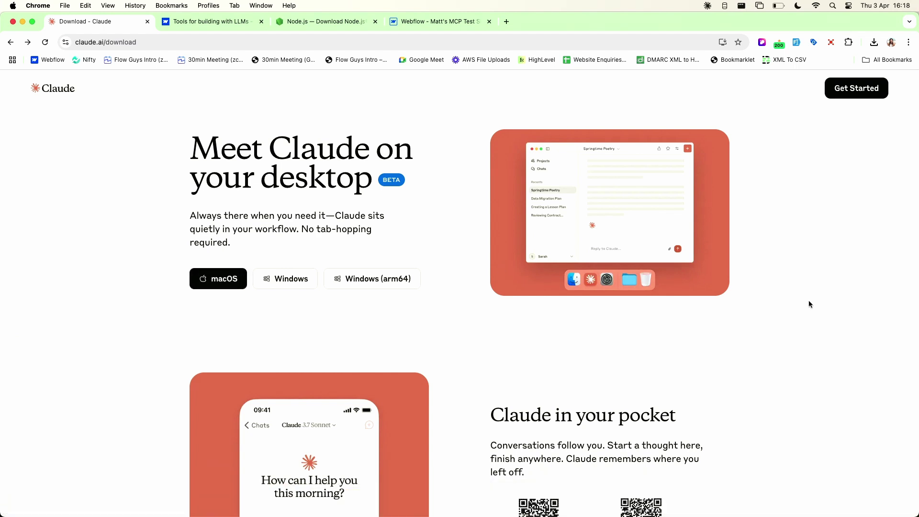
- Send 'How are you today?' to Claude in a new Claude Desktop chat
key(super+Tab)
key(super+Tab)
key(super+Tab)
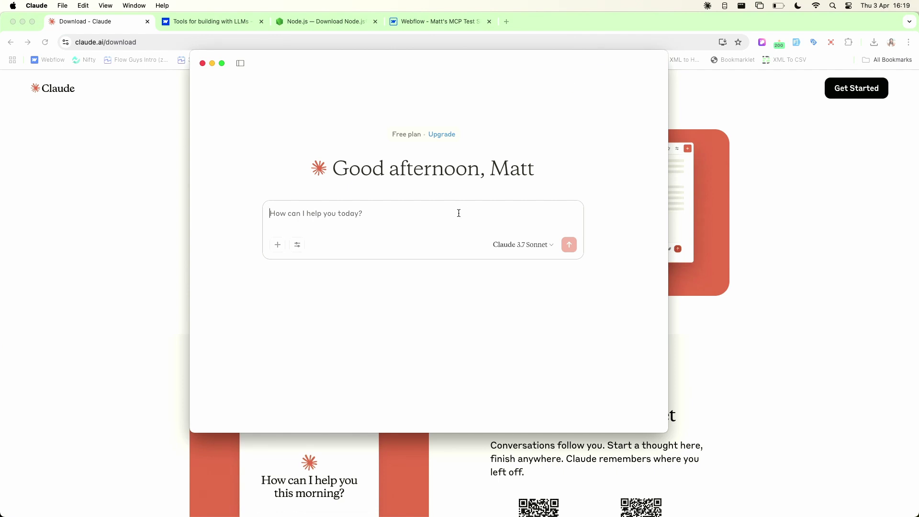
text(How)
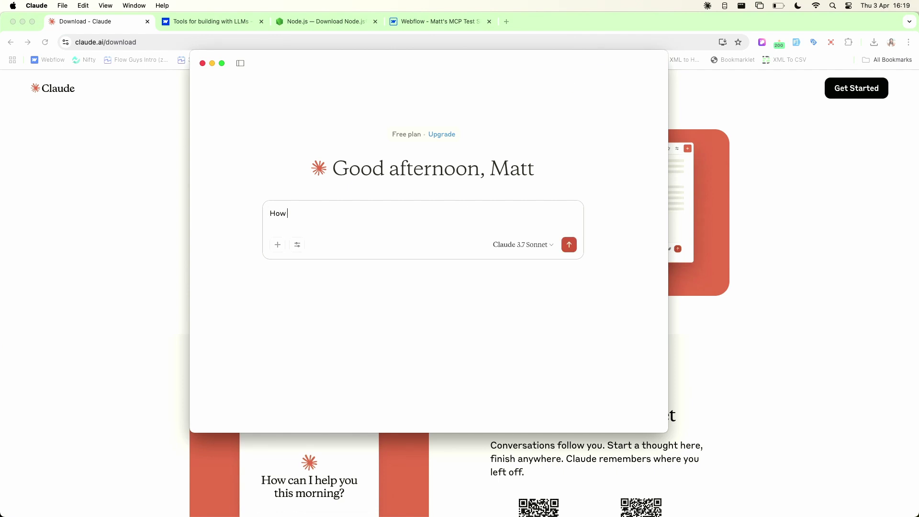
text( are you today?)
key(Return)
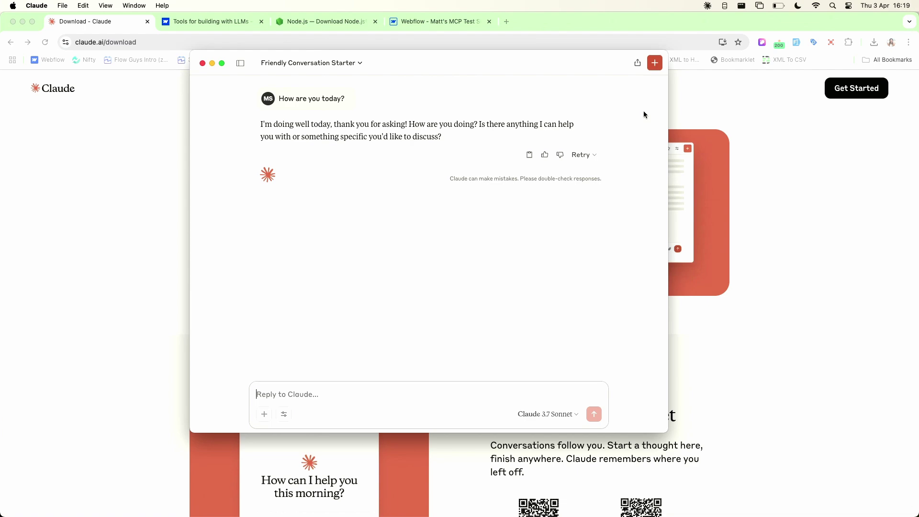
- Show the Tools for building with LLMs guide scrolled to Installation for AI clients
click(228, 22)
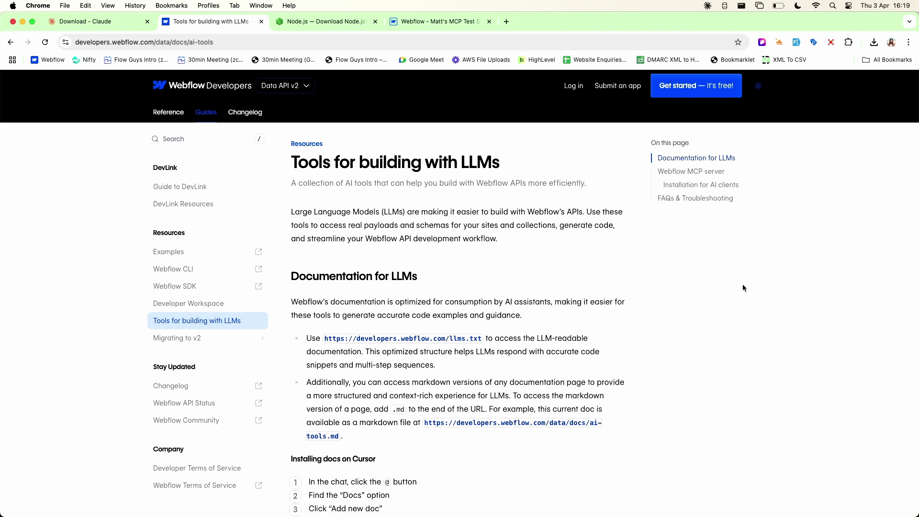
scroll(563, 378, down, 3)
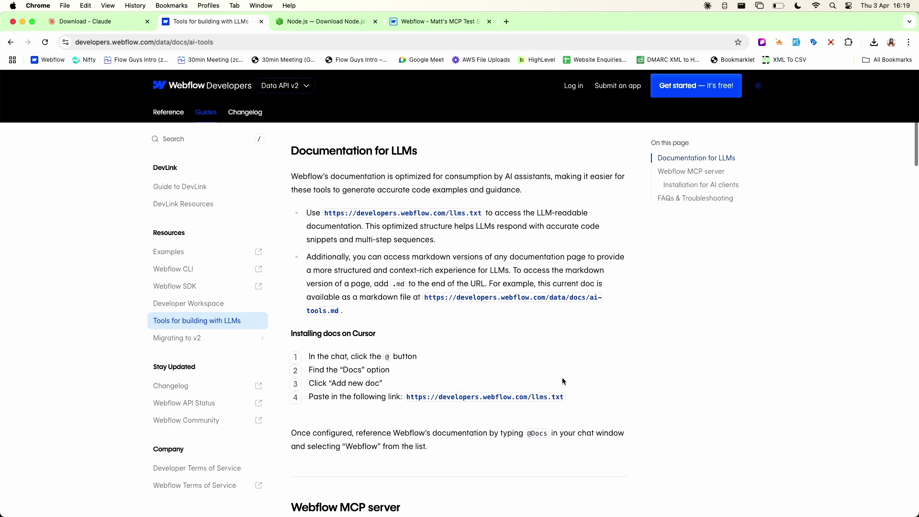
scroll(563, 382, down, 4)
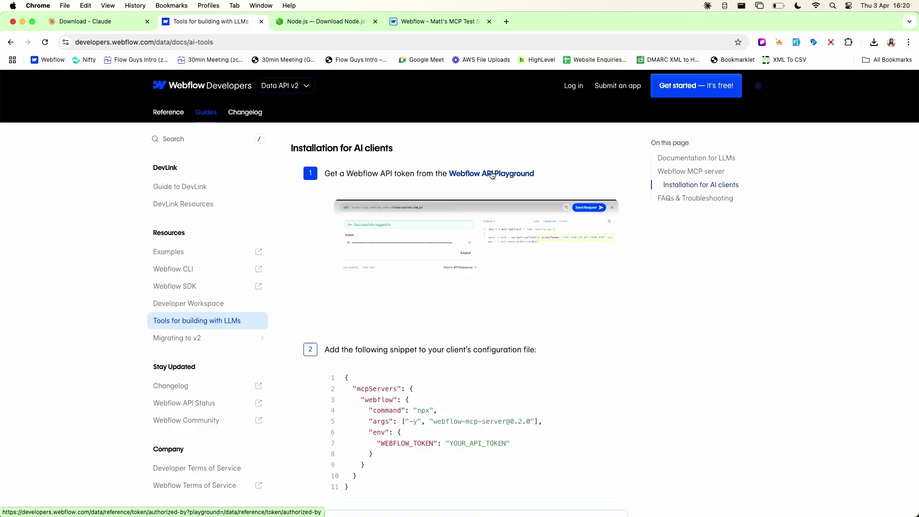
- Open the Webflow API Playground from the docs and start the Webflow login
super+click(492, 174)
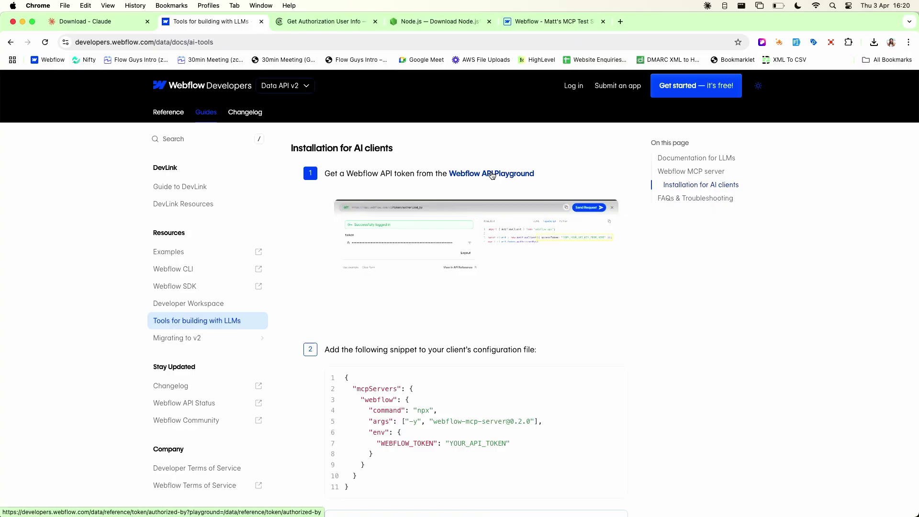
click(328, 22)
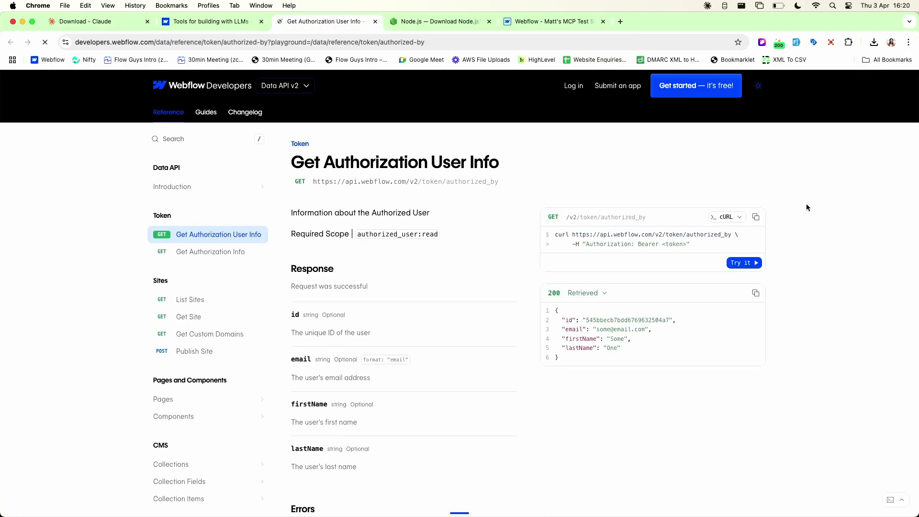
click(574, 87)
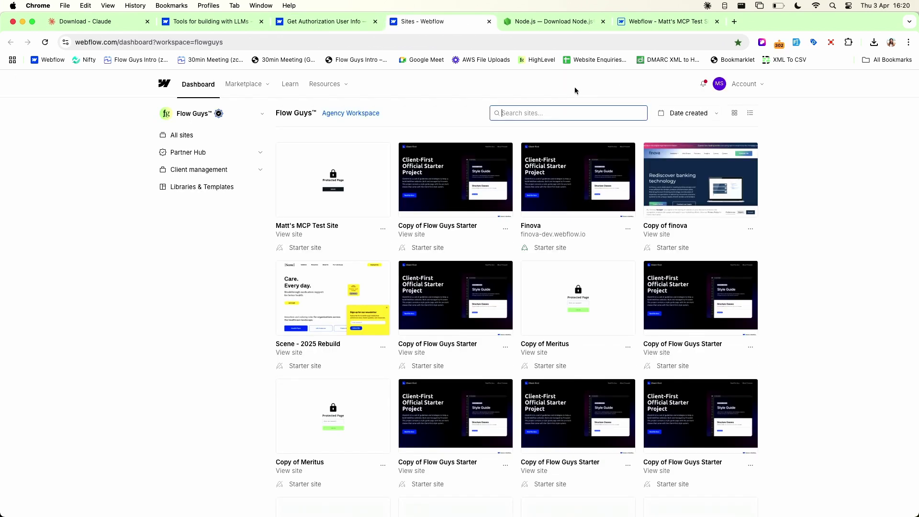
click(347, 22)
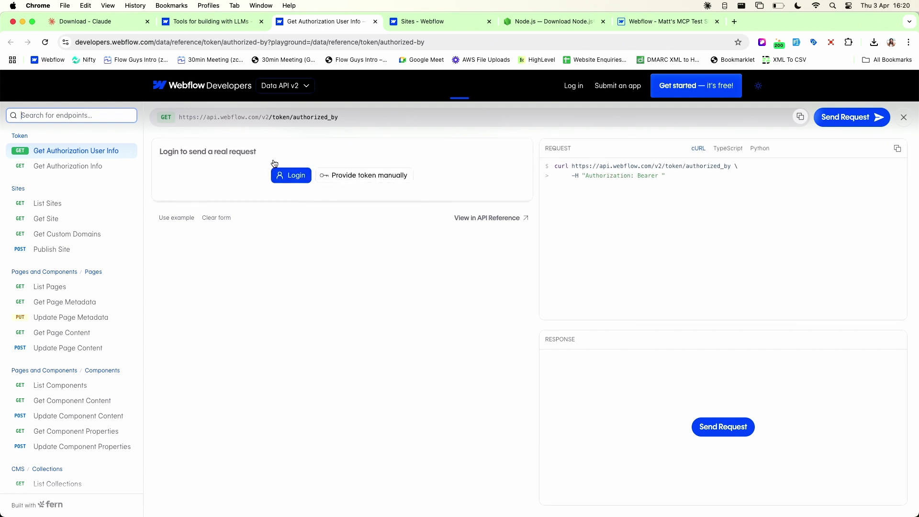
click(290, 177)
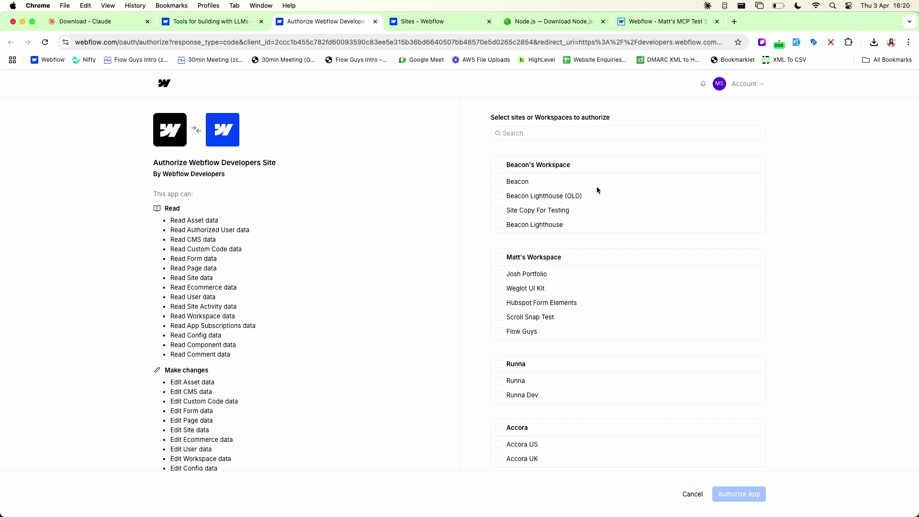
- Authorize the app for the MCP test site, found by searching 'mcp'
click(518, 134)
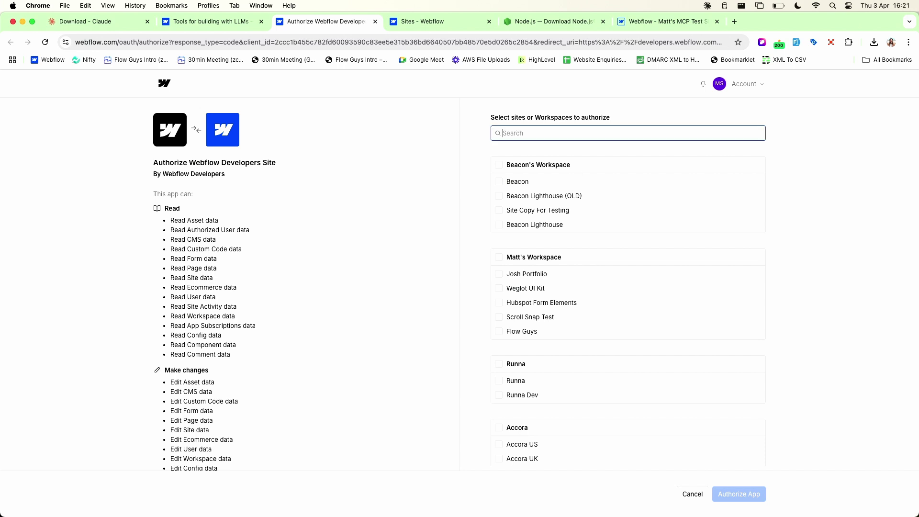
text(mcp)
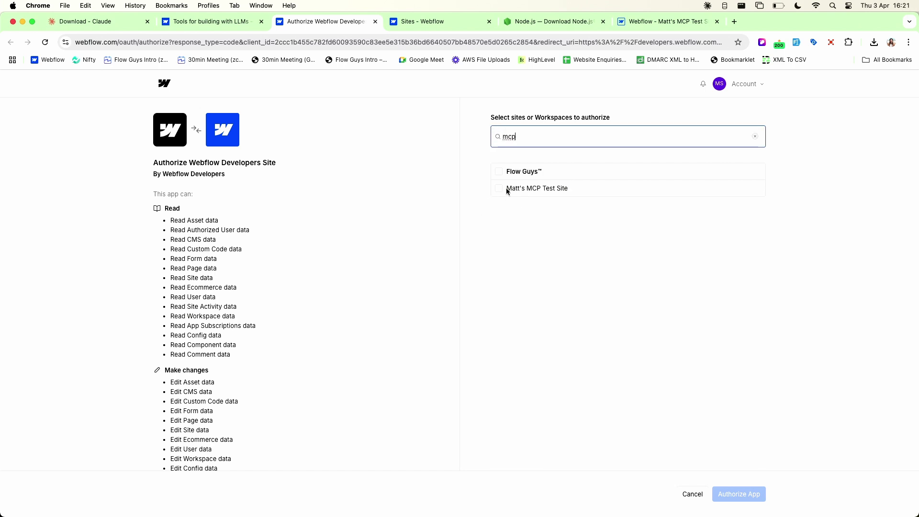
click(499, 188)
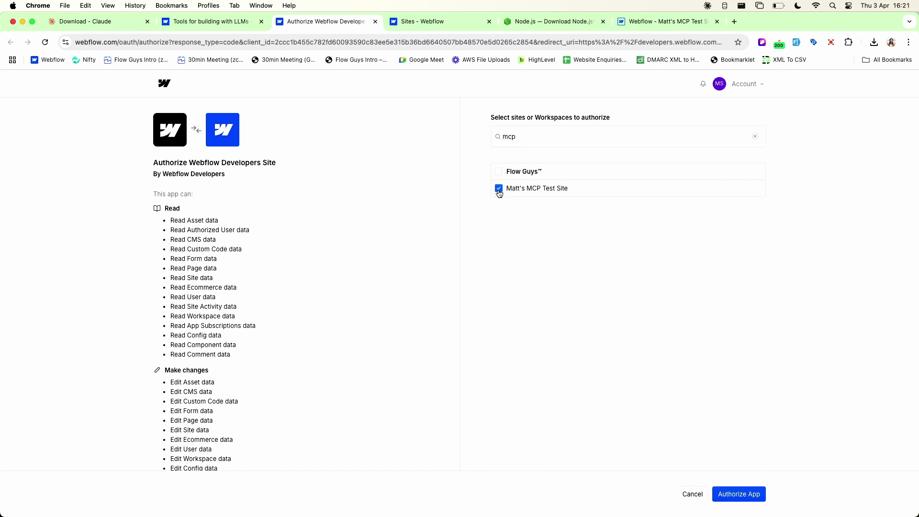
click(735, 496)
click(736, 497)
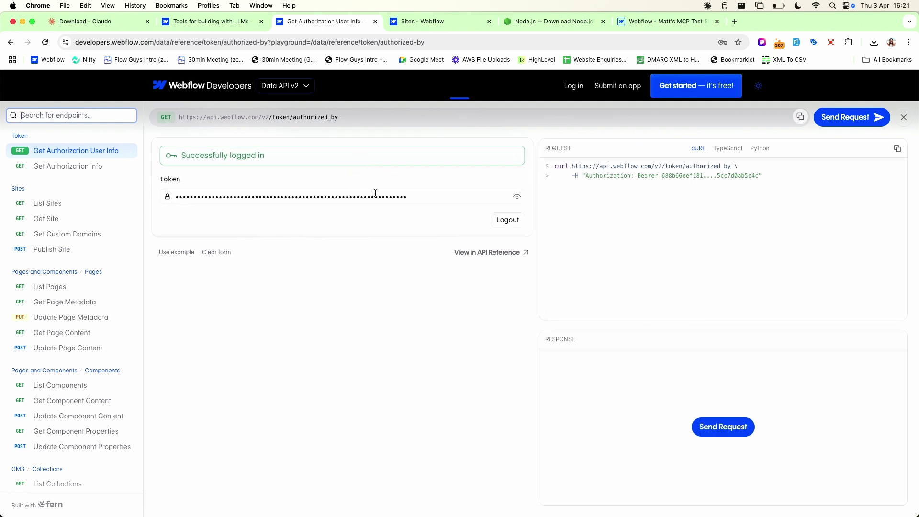
- Reveal and re-hide the API token, then show the request as TypeScript code
click(517, 200)
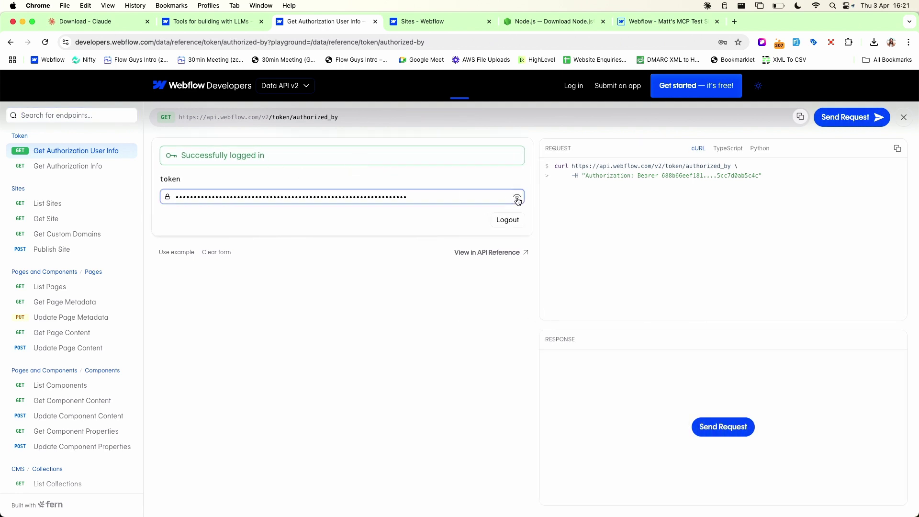
click(517, 201)
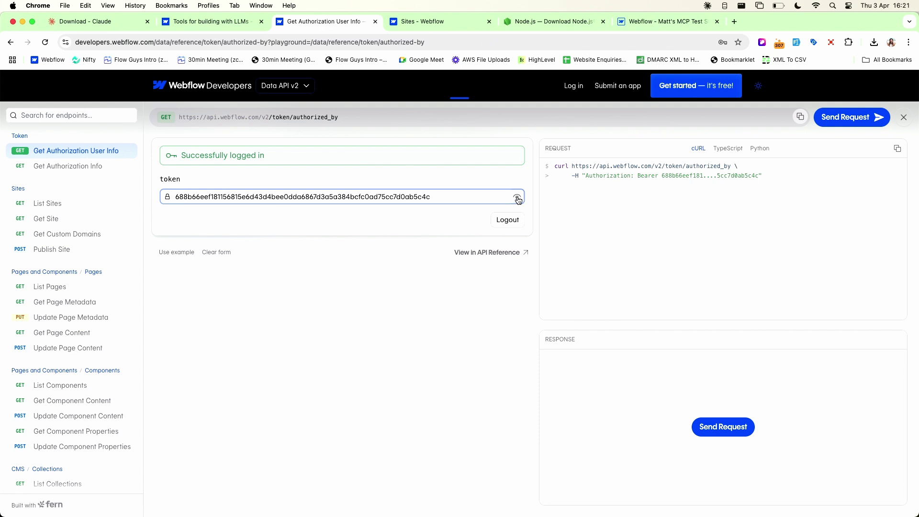
click(517, 199)
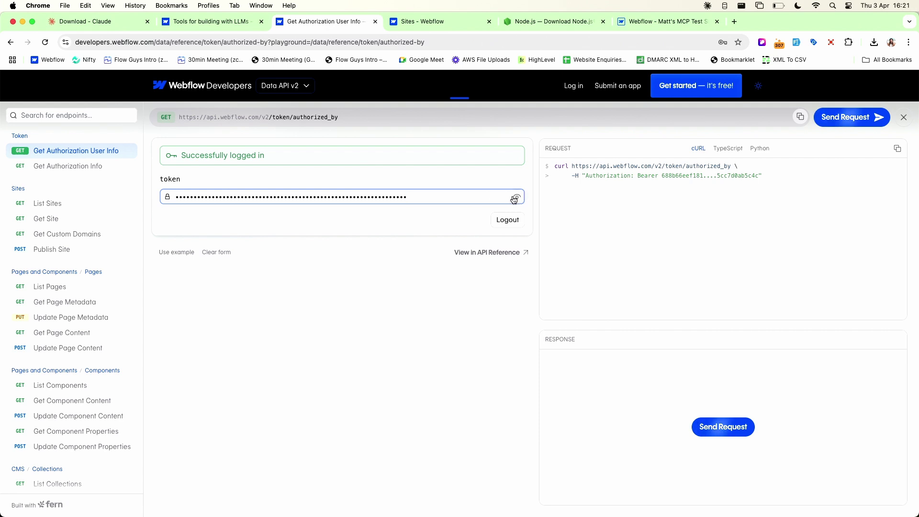
click(721, 148)
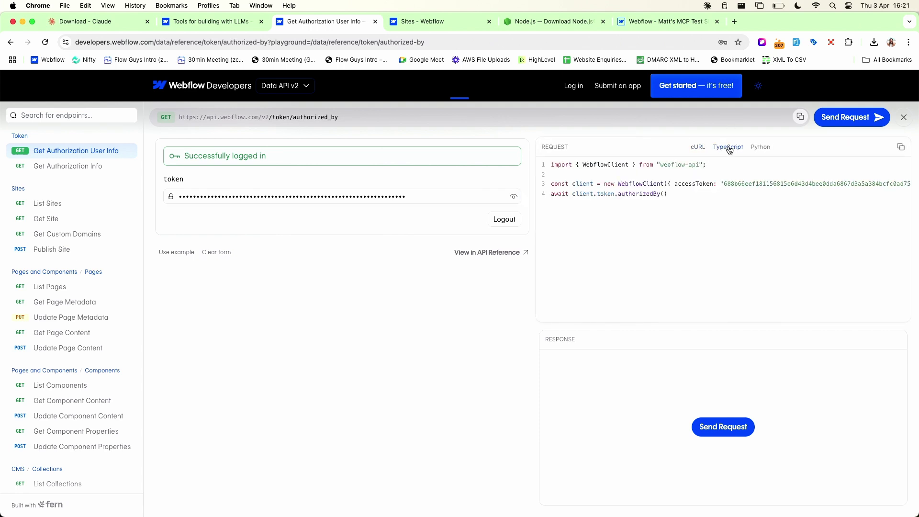
scroll(745, 188, right, 4)
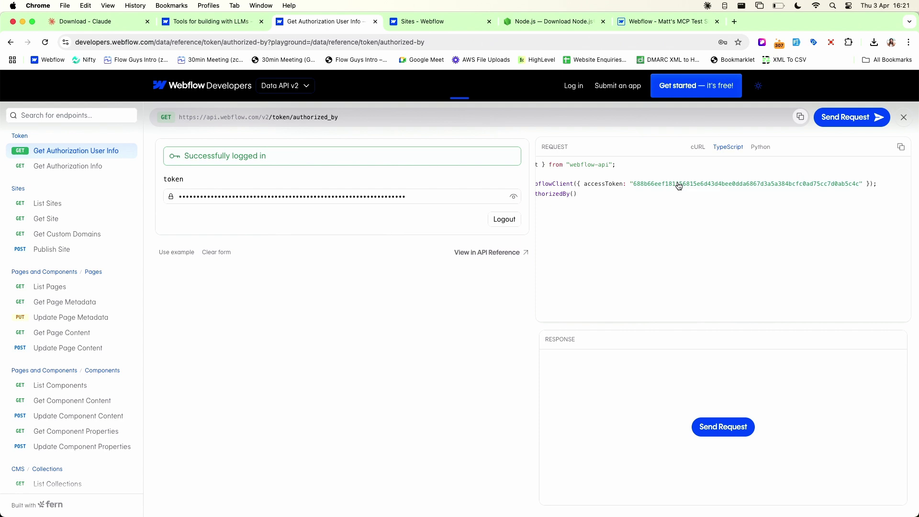
key(super+Tab)
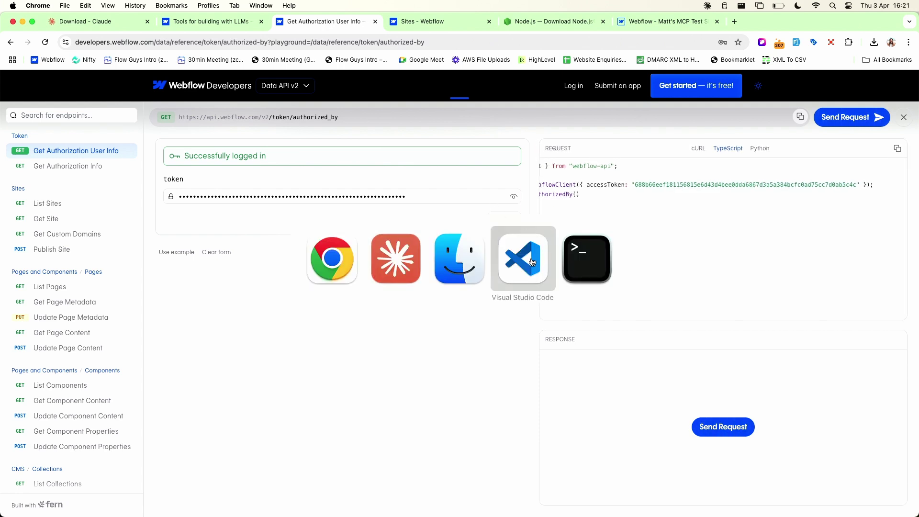
- Paste the API token into a new untitled file in a maximized VS Code window
click(533, 262)
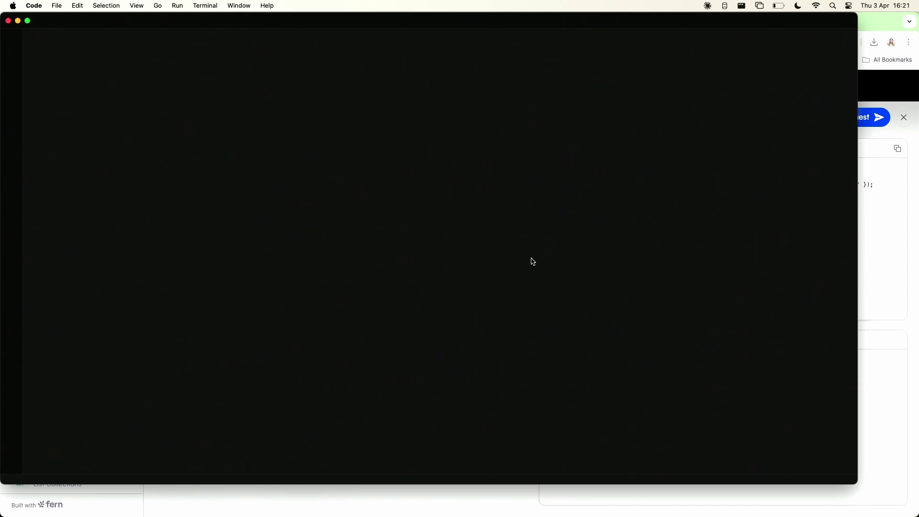
double_click(676, 24)
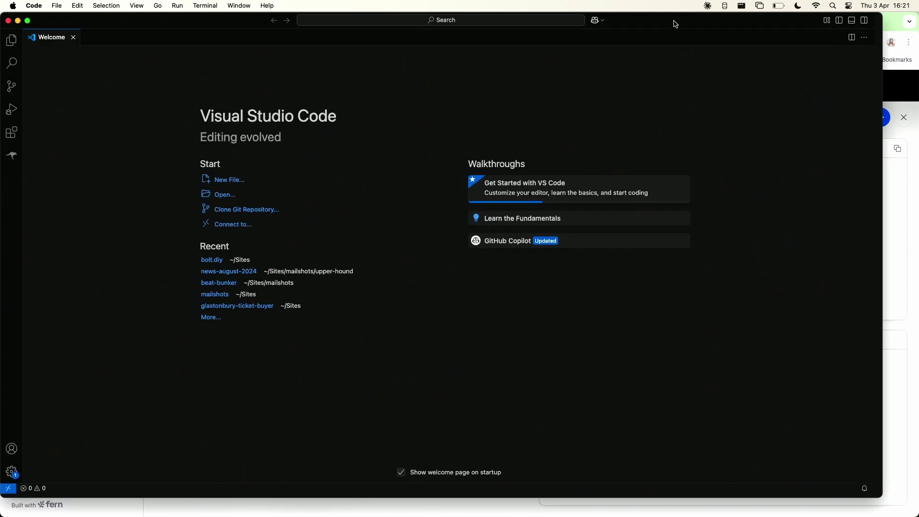
key(super+n)
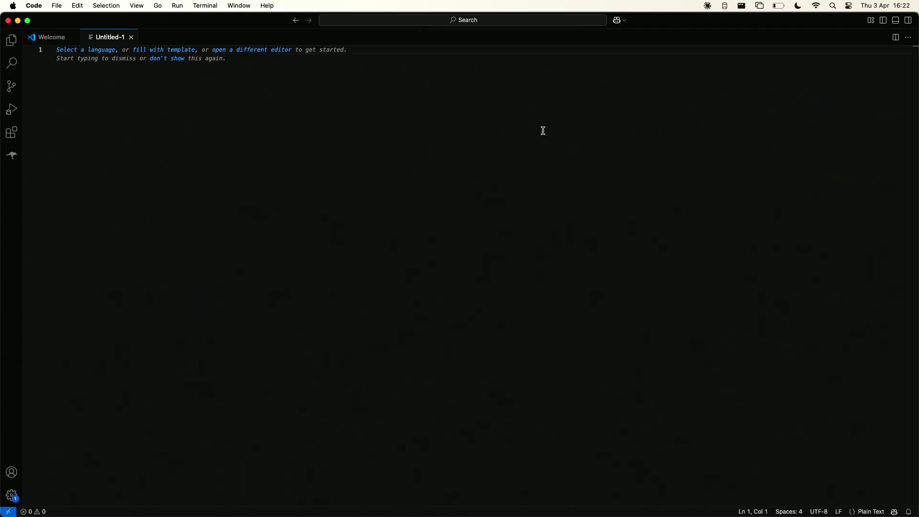
key(super+Tab)
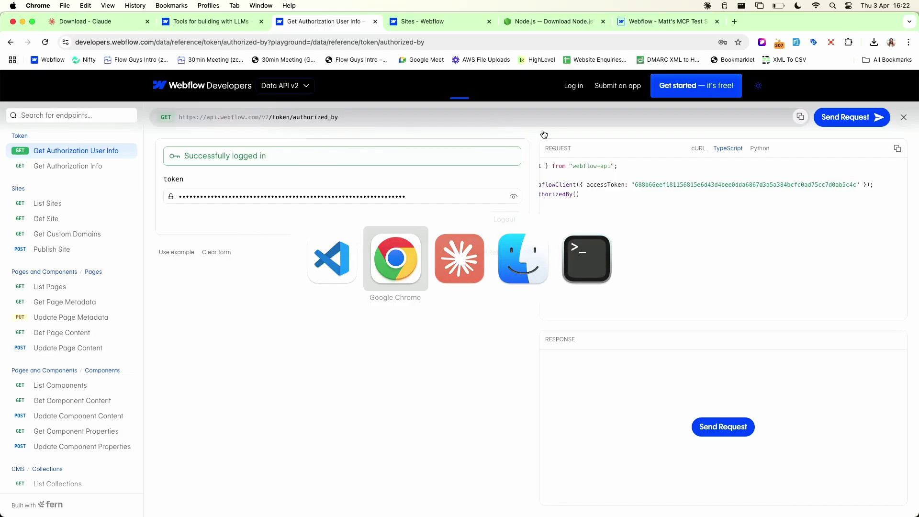
- Copy the MCP server config code block from the Tools for building with LLMs guide
click(227, 23)
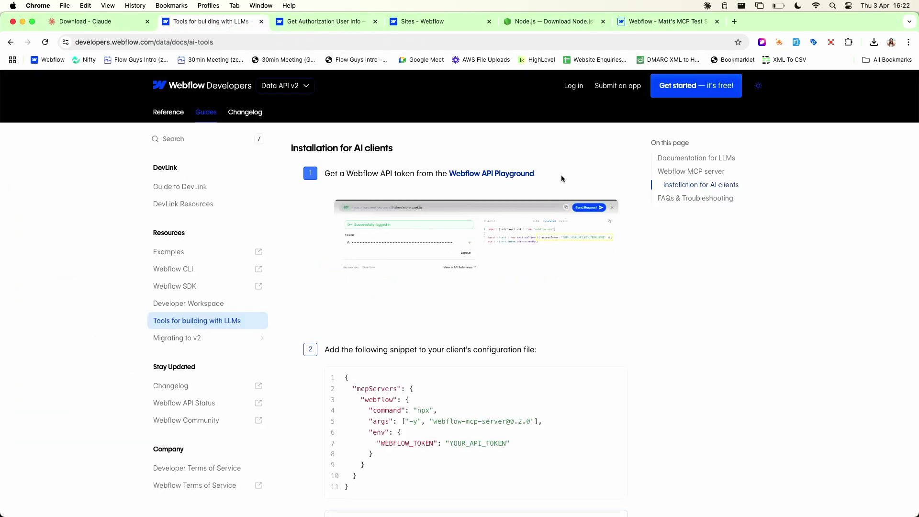
scroll(664, 302, down, 5)
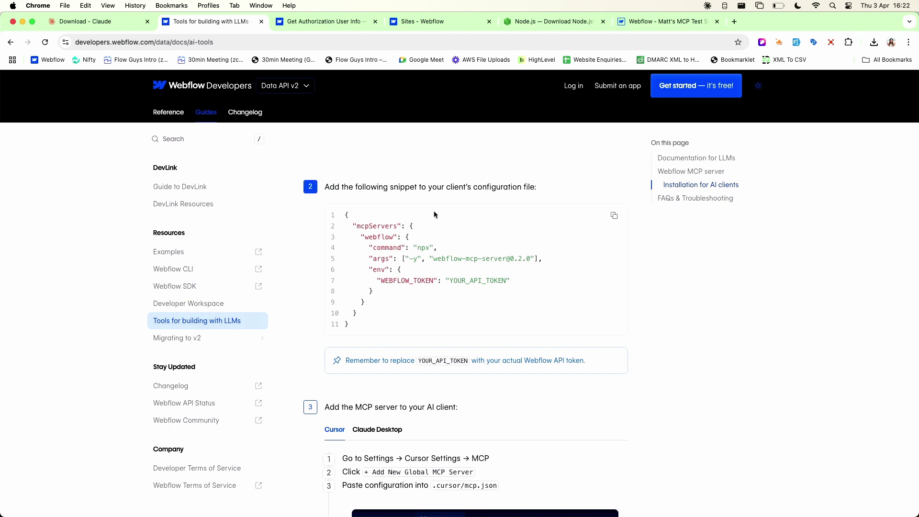
scroll(458, 208, down, 1)
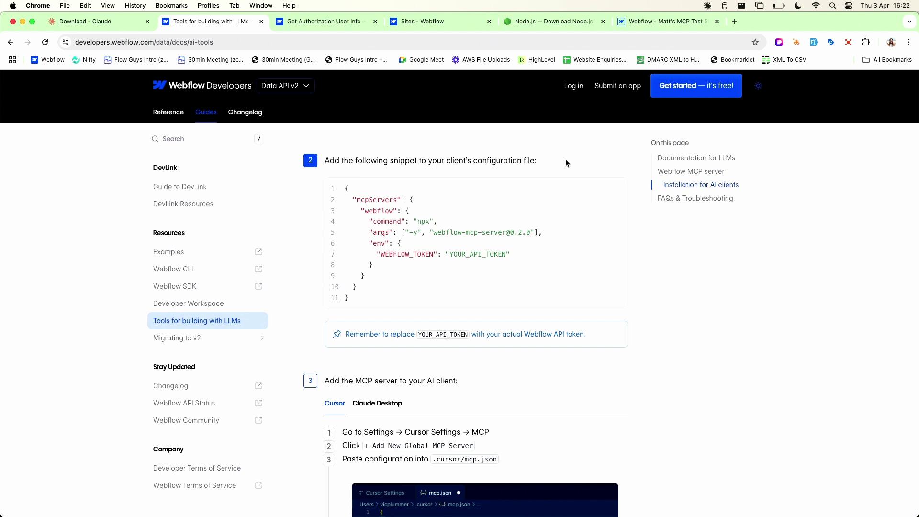
scroll(564, 163, up, 1)
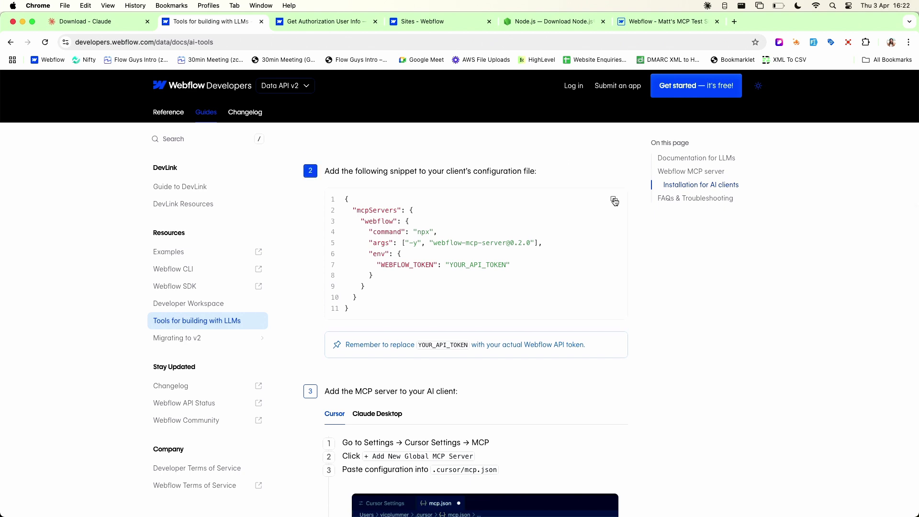
click(614, 201)
- Paste the Webflow mcpServers config snippet below the token in the untitled file
key(super+Tab)
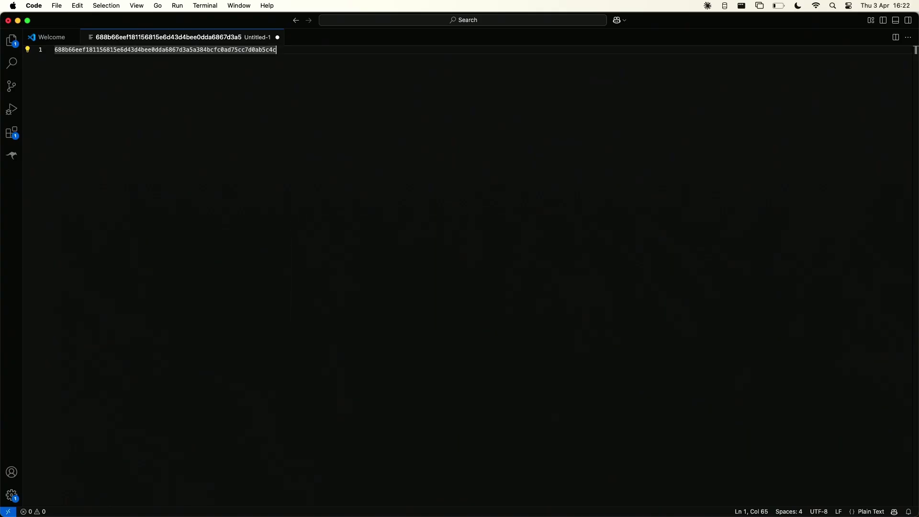
key(Return)
key(Return)
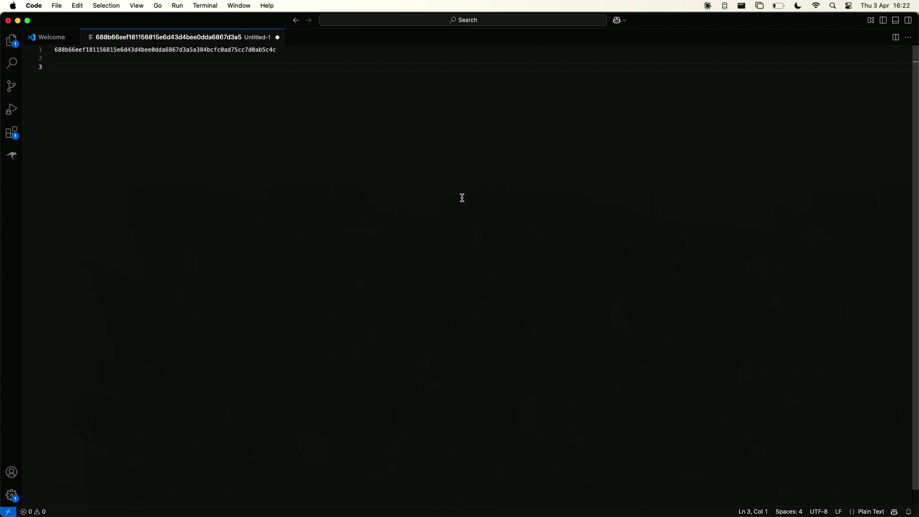
key(cmd+v)
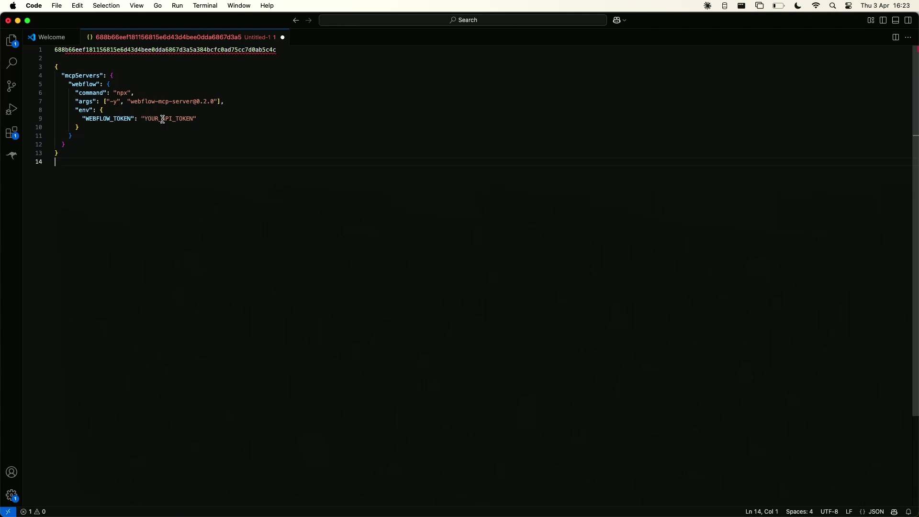
- Replace YOUR_API_TOKEN with the real token and delete the empty top lines
double_click(175, 50)
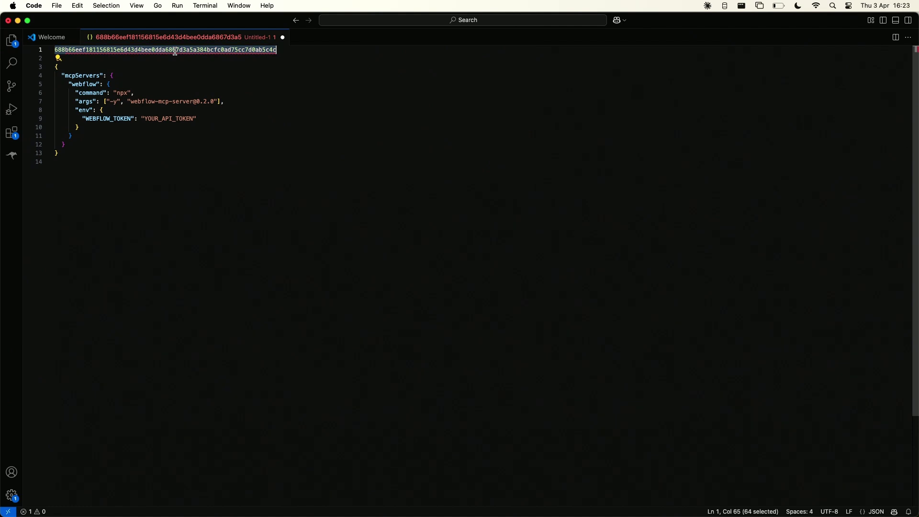
key(super+x)
double_click(168, 119)
key(super+v)
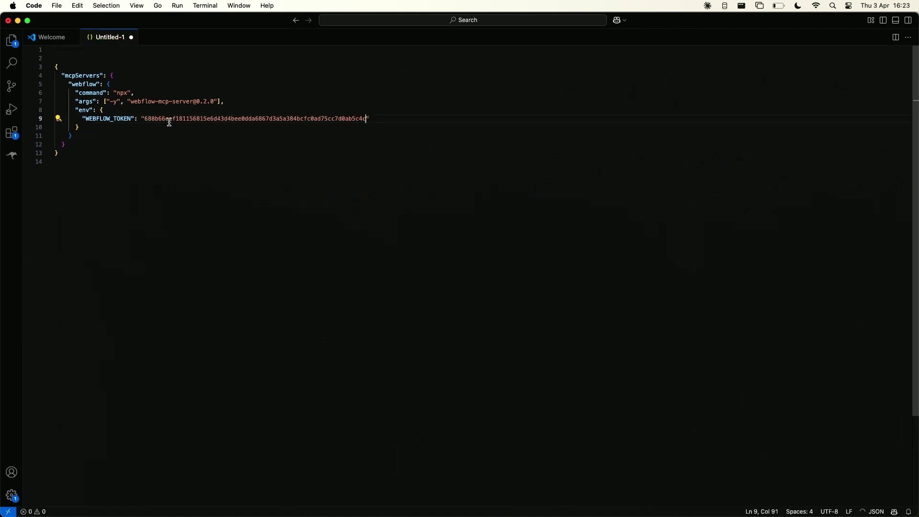
click(127, 50)
key(Delete)
key(Delete)
click(299, 127)
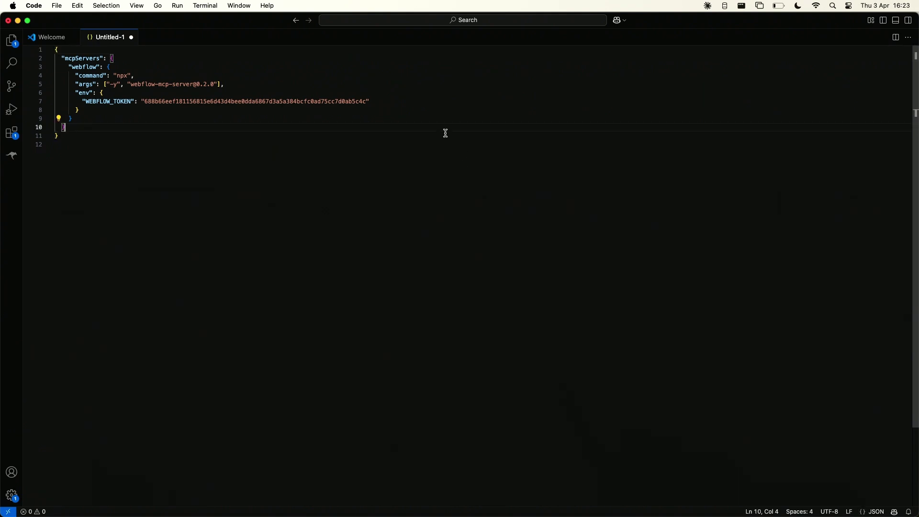
key(super+Tab)
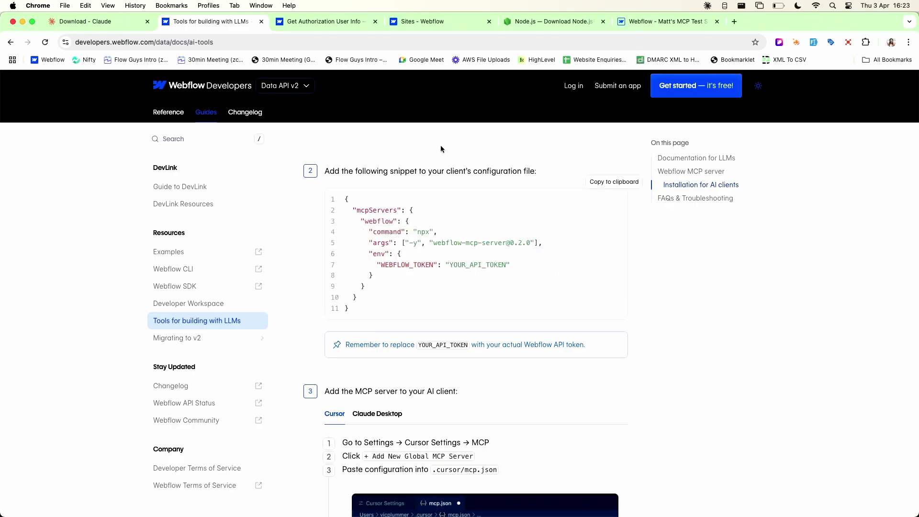
- Show the Claude Desktop tab under step 3, 'Add the MCP server to your AI client'
scroll(527, 268, down, 5)
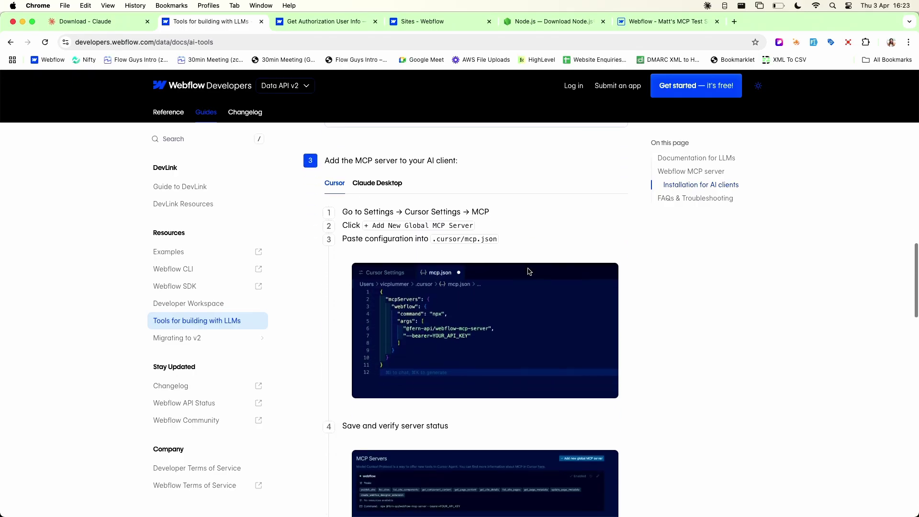
scroll(528, 271, down, 1)
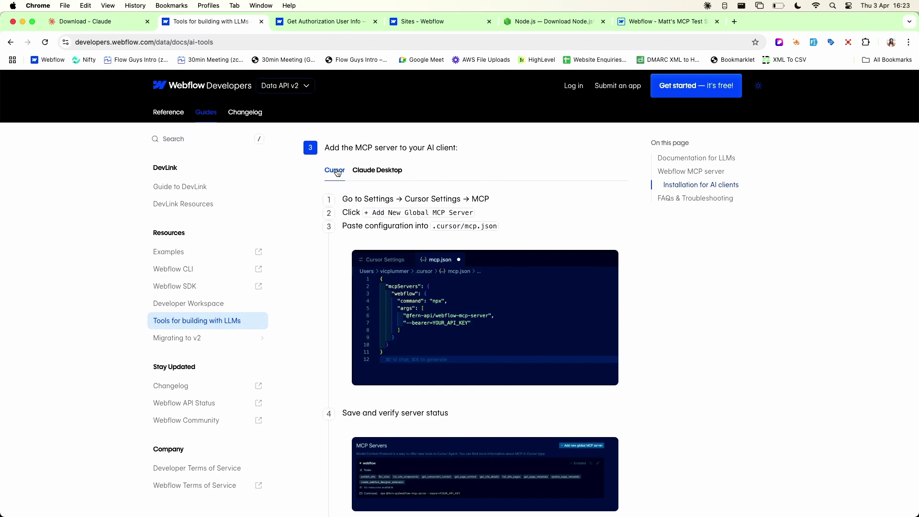
click(378, 172)
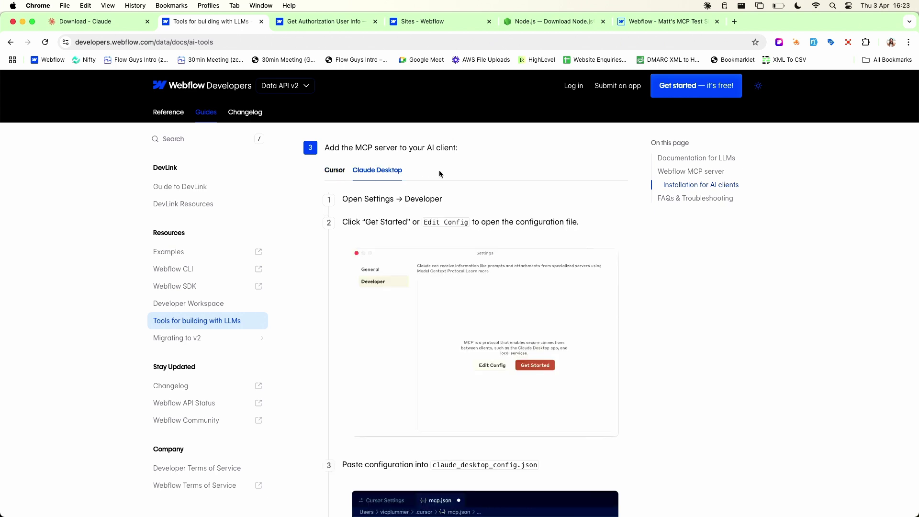
scroll(502, 179, down, 2)
- Open Claude > Settings… in Claude Desktop and go to the Developer tab
key(super+Tab)
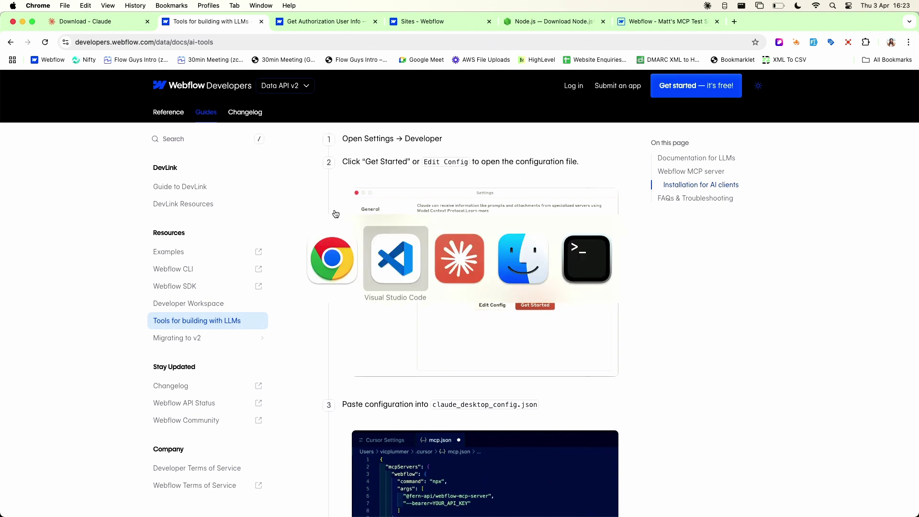
click(458, 261)
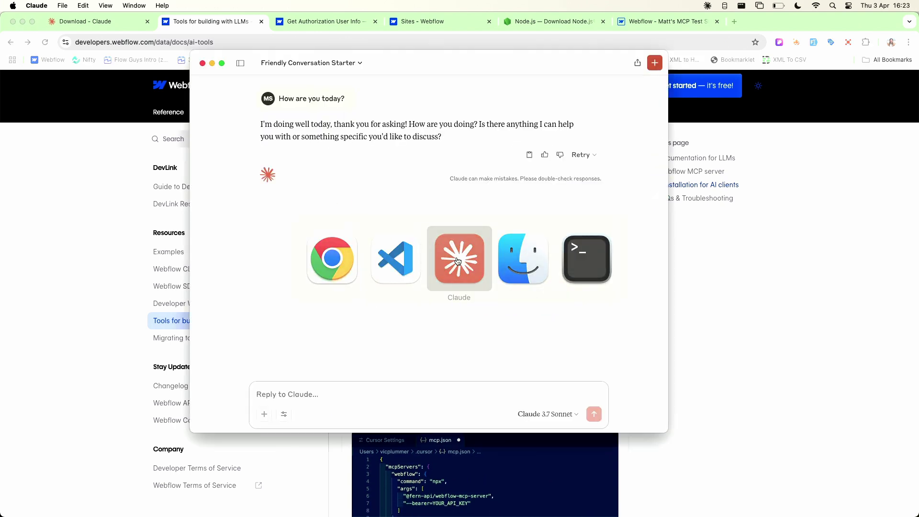
click(45, 6)
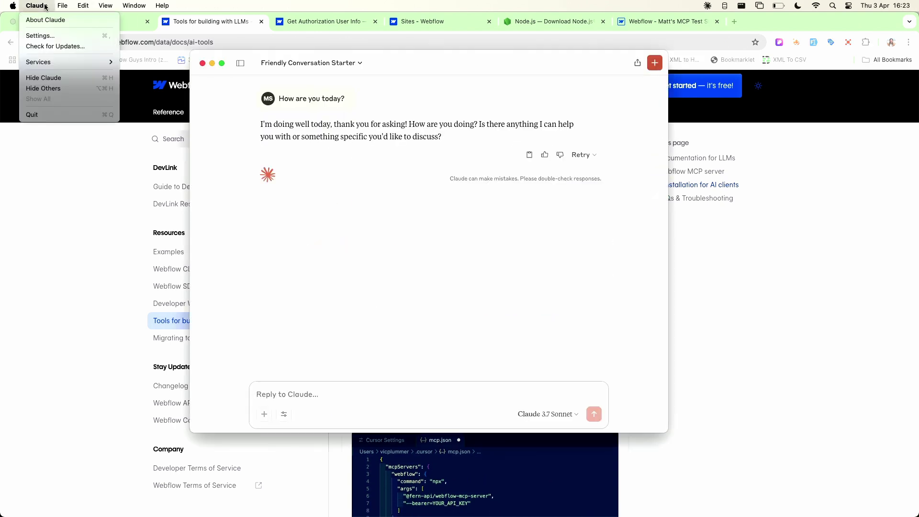
click(42, 37)
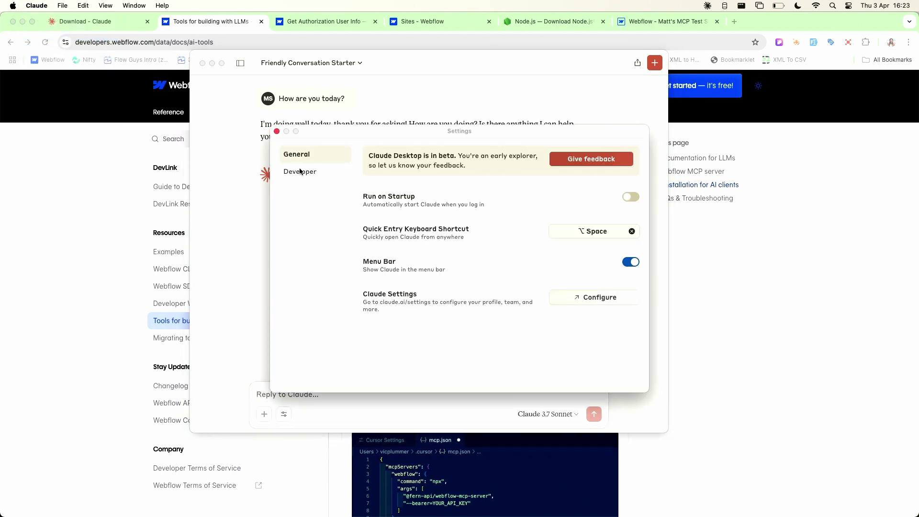
click(303, 171)
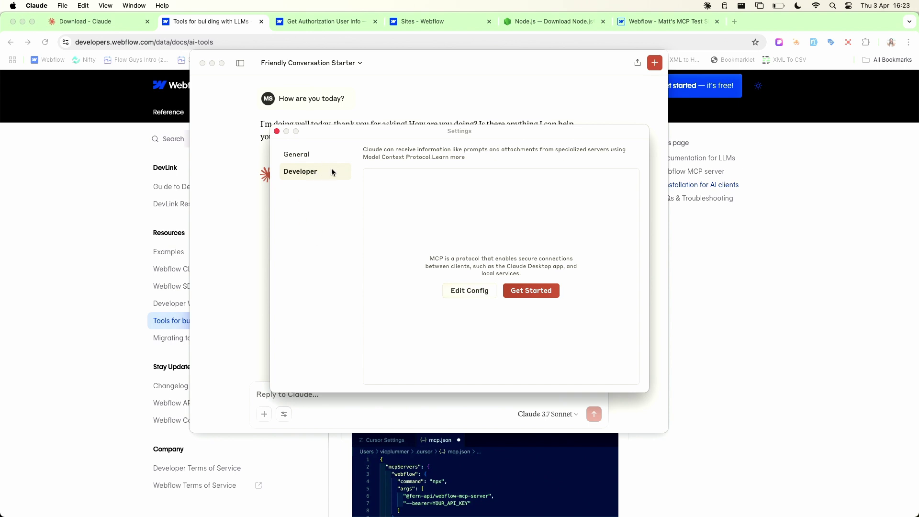
click(63, 6)
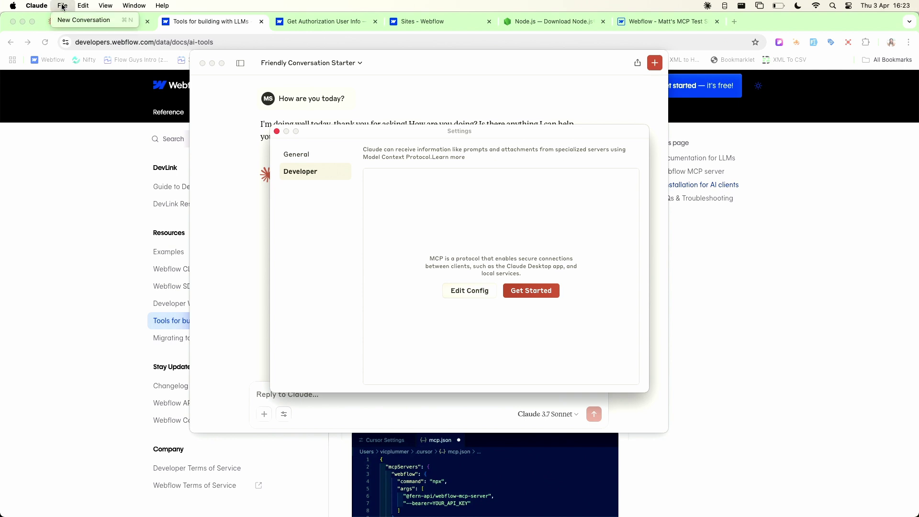
mouse_move(39, 5)
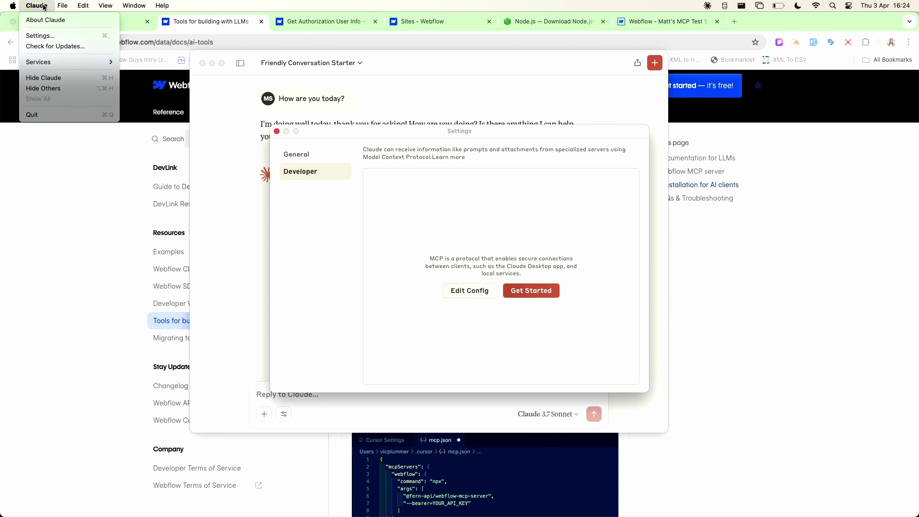
click(44, 36)
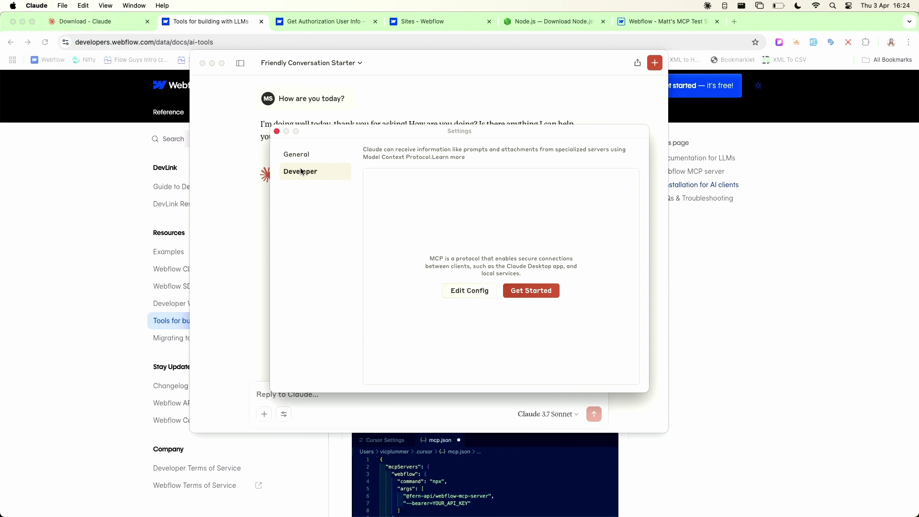
- Open claude_desktop_config.json with Visual Studio Code from Finder's Open With menu
click(475, 293)
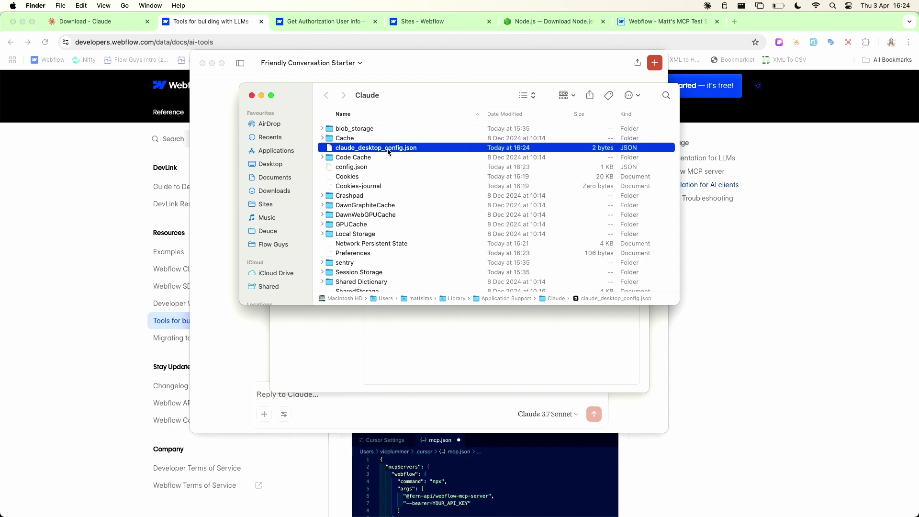
right_click(390, 151)
mouse_move(421, 166)
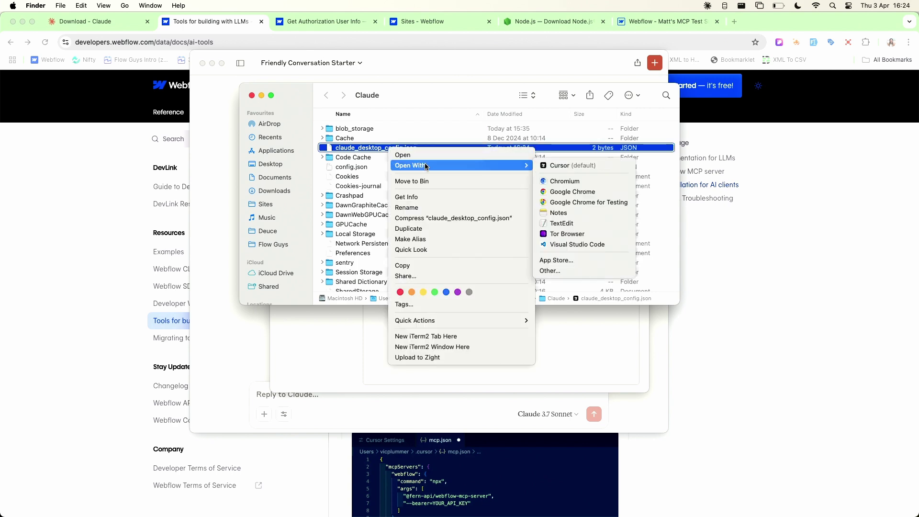
click(556, 245)
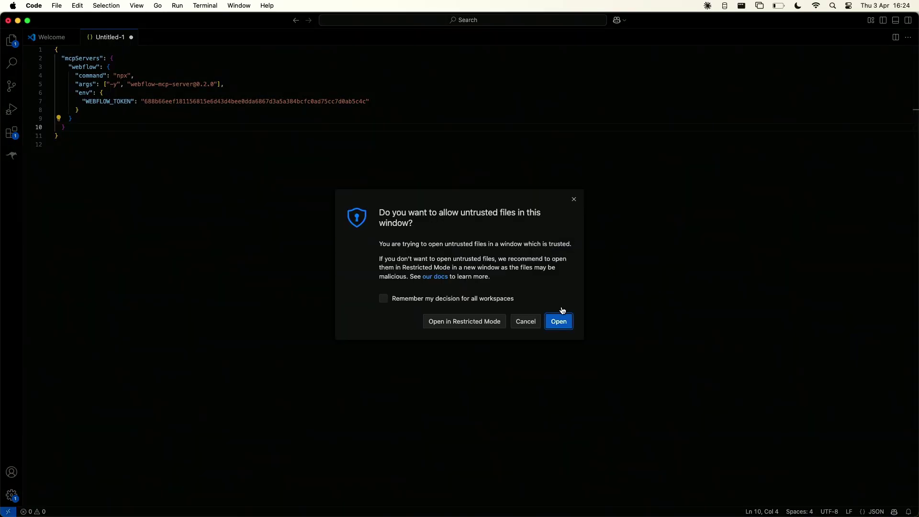
- Allow the untrusted config file to open, then copy the drafted Webflow config from Untitled-1
click(558, 322)
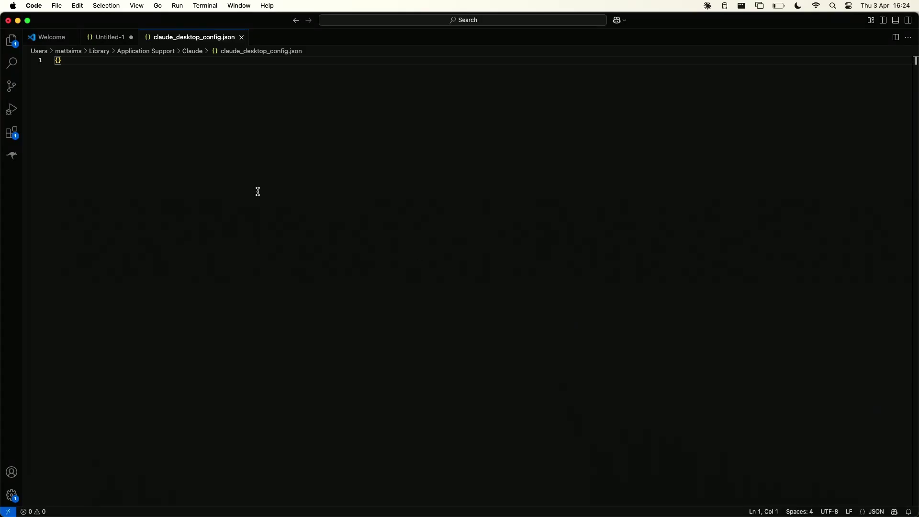
click(109, 40)
key(super+a)
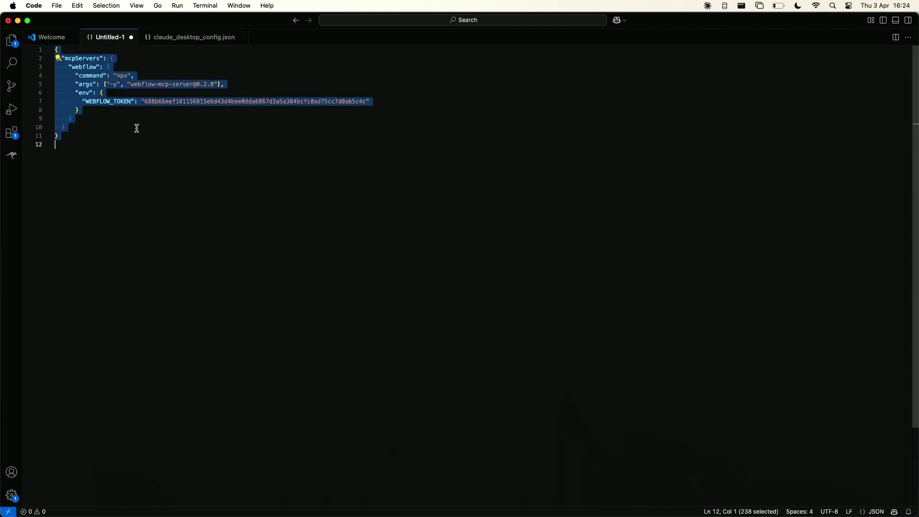
- Replace the empty braces in claude_desktop_config.json with the Webflow mcpServers config and save it
click(182, 38)
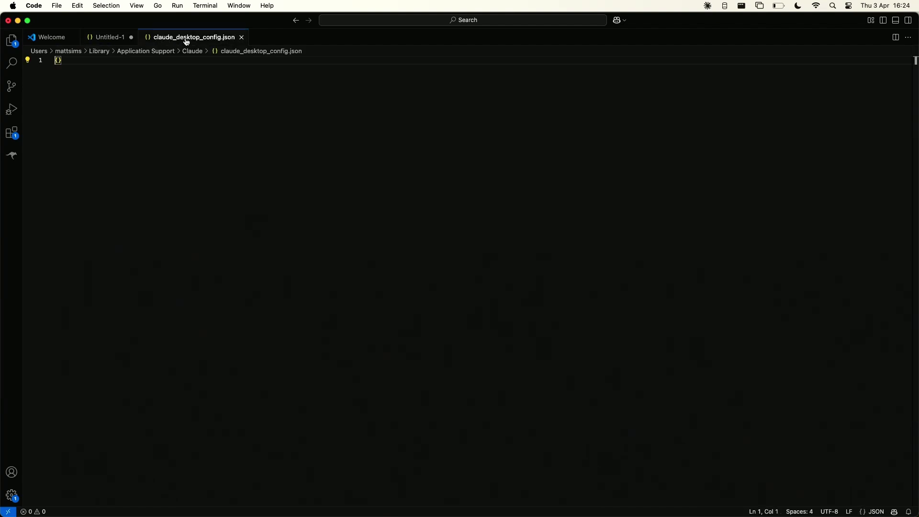
key(super+a)
key(BackSpace)
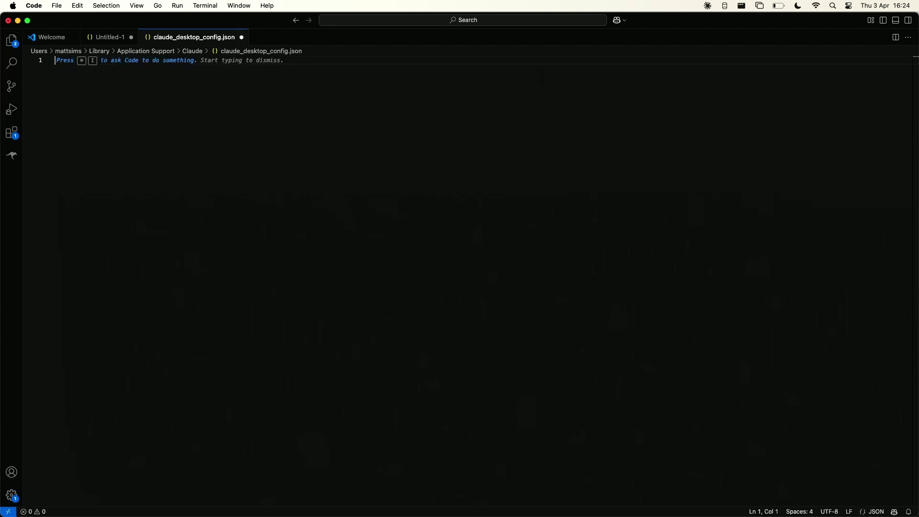
key(super+v)
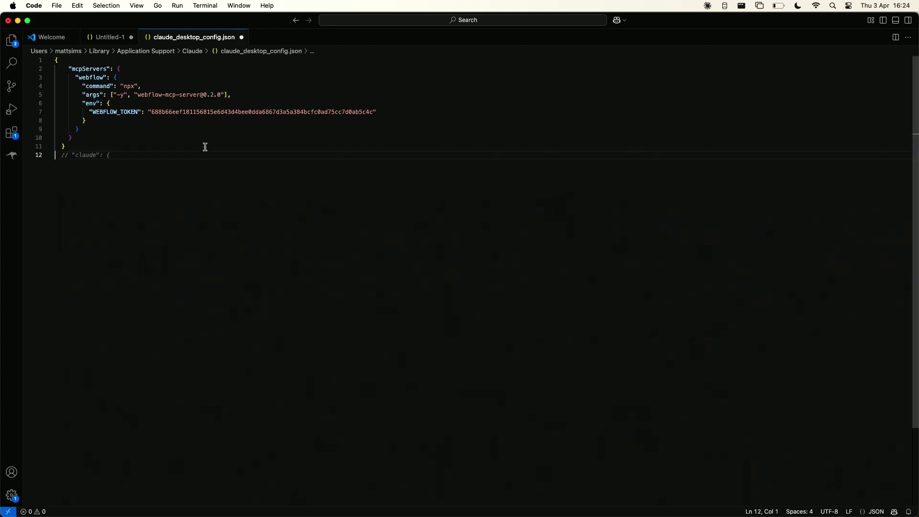
key(super+s)
key(super+Tab)
key(super+Tab)
key(super+Tab)
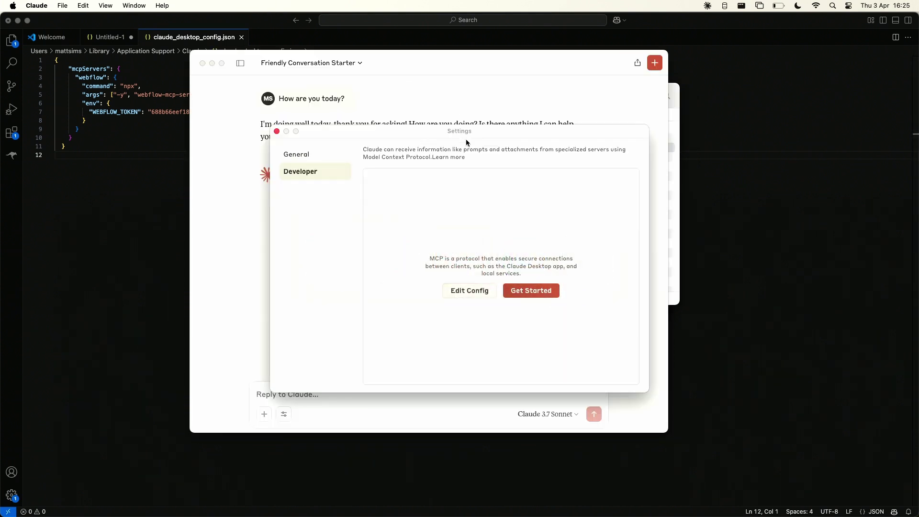
- Quit and relaunch Claude so it loads the Webflow config, then reopen its Settings
click(276, 131)
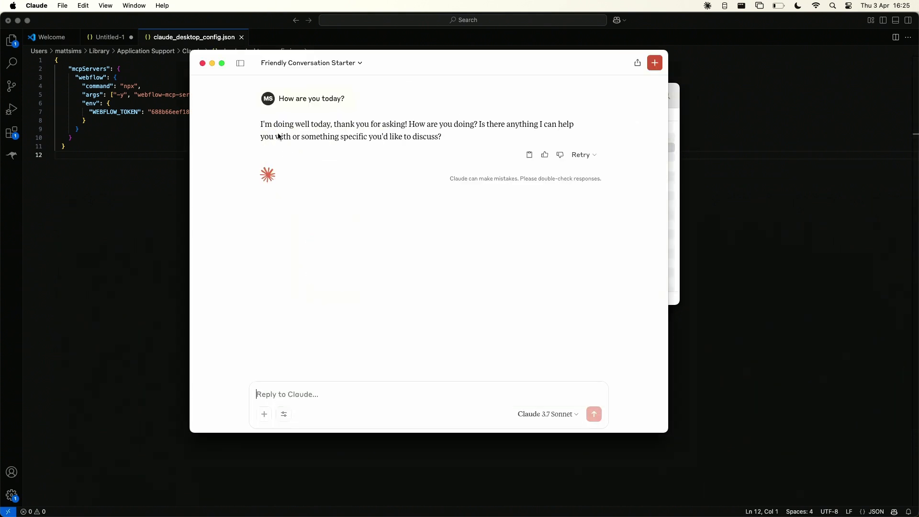
click(36, 6)
click(61, 116)
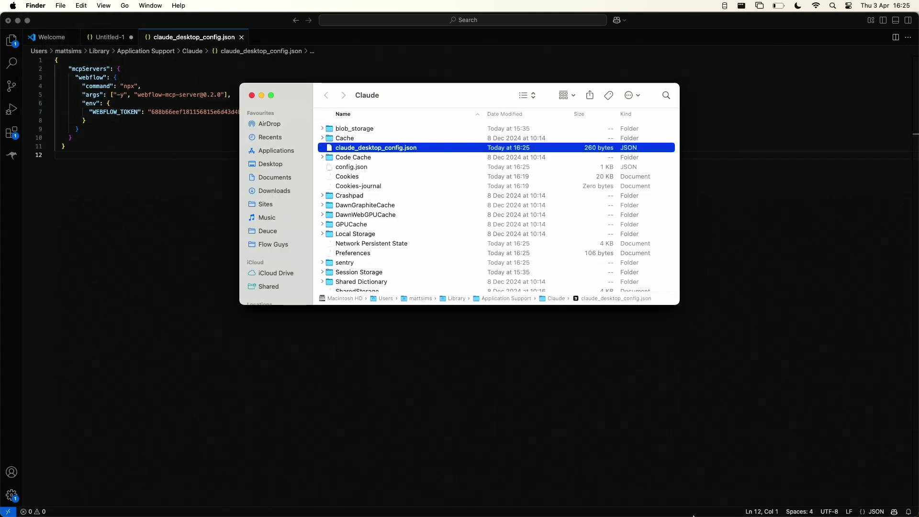
mouse_move(714, 514)
click(742, 499)
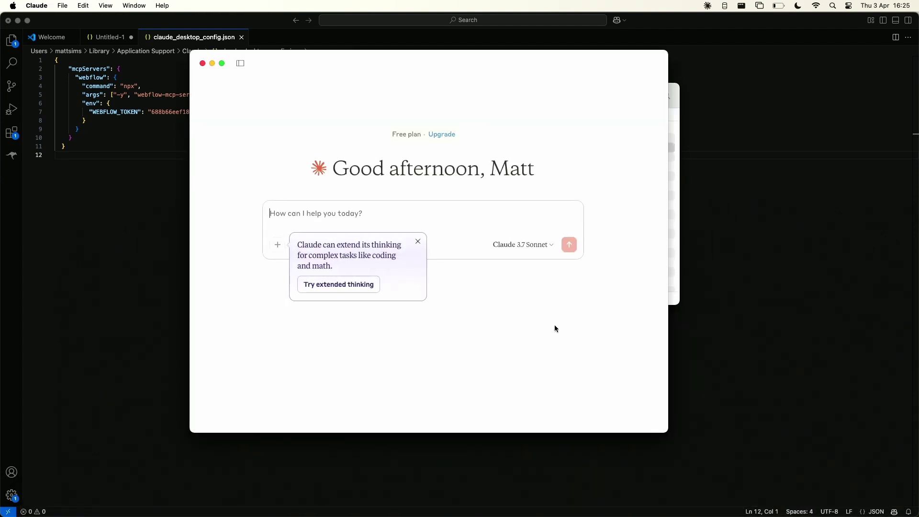
click(37, 5)
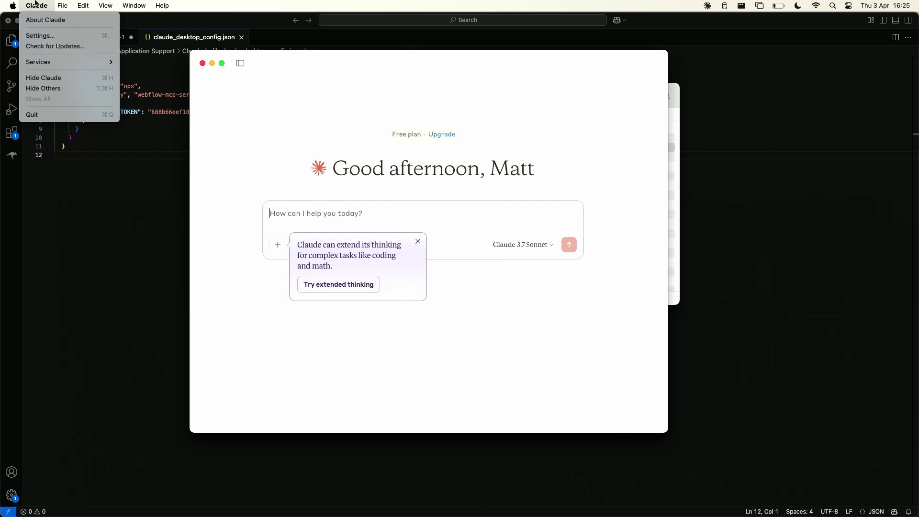
click(45, 37)
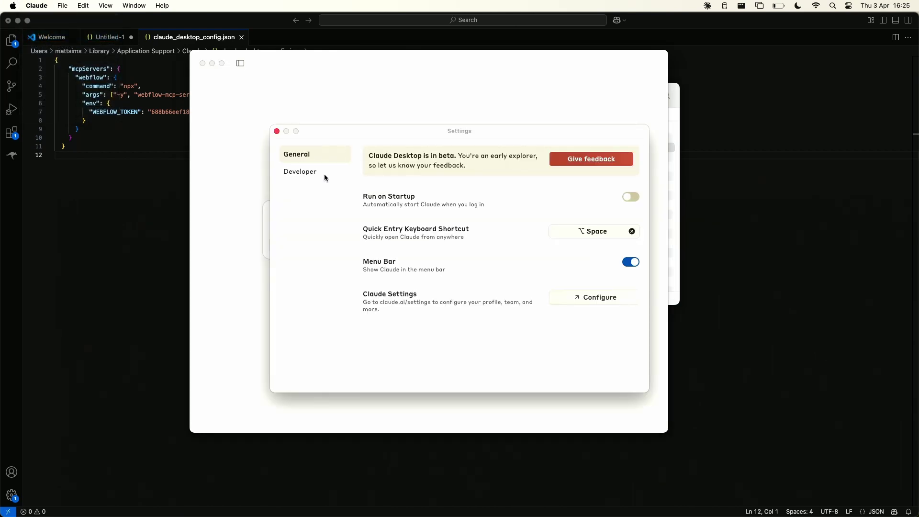
click(316, 173)
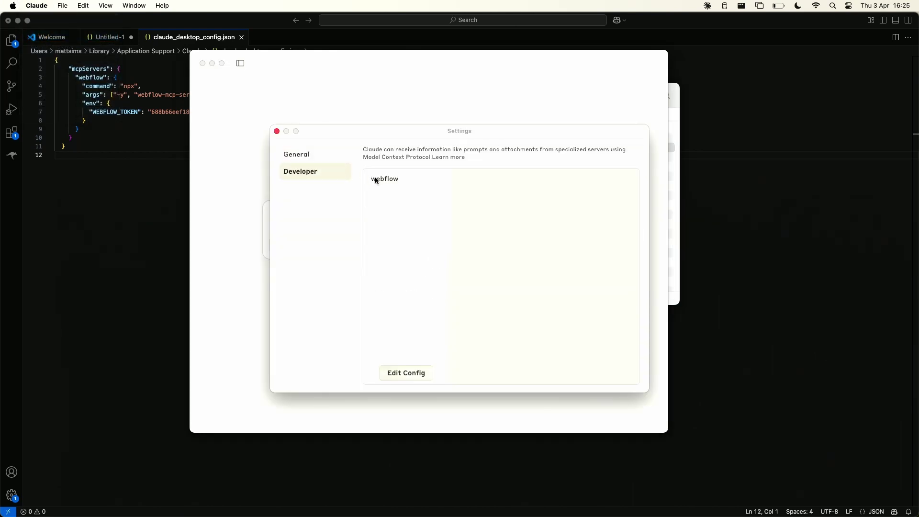
click(391, 180)
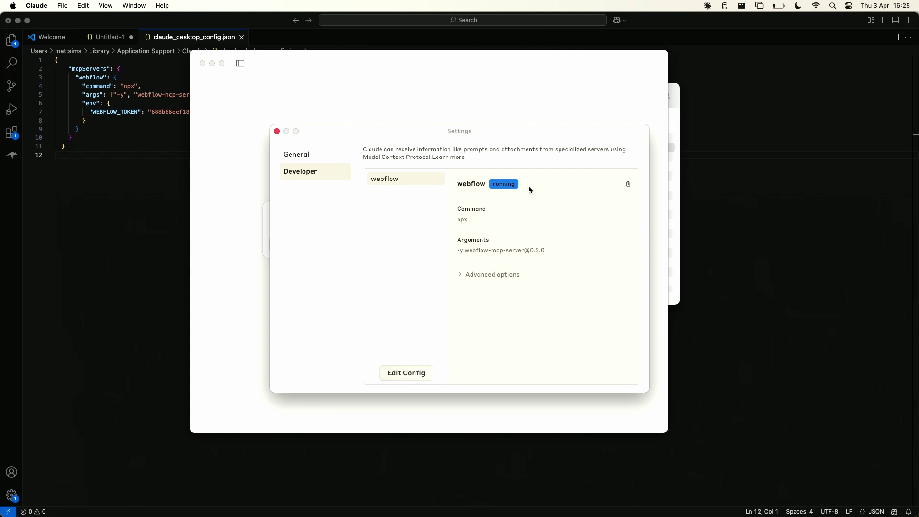
click(460, 276)
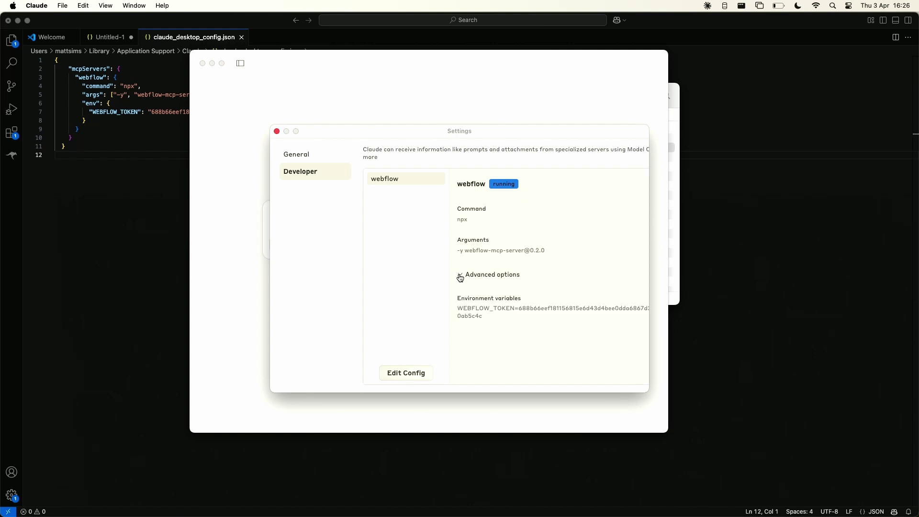
click(459, 276)
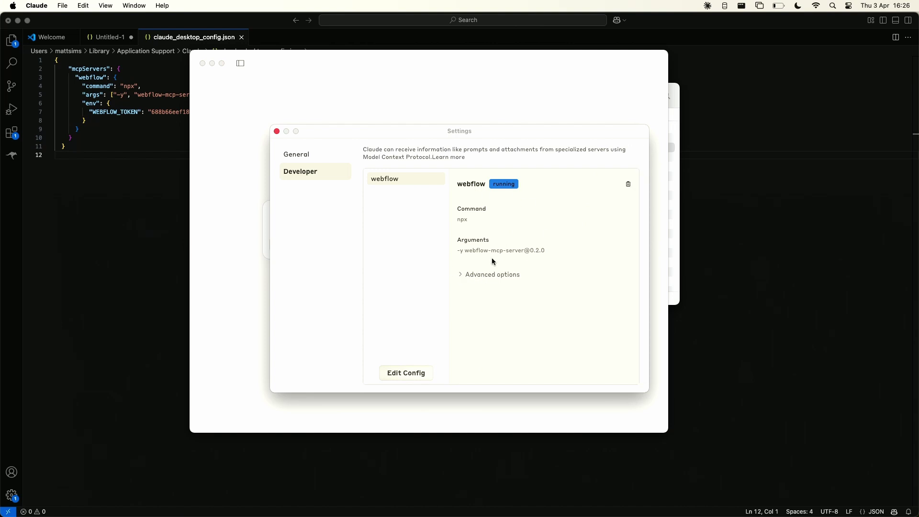
- Close Claude's settings, check Webflow's empty Blogs CMS collection, and return to Claude
click(276, 131)
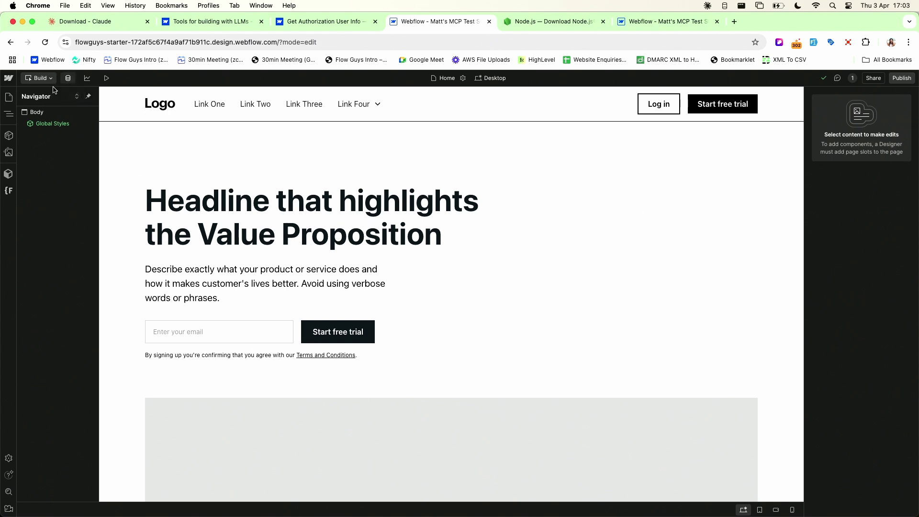
click(8, 98)
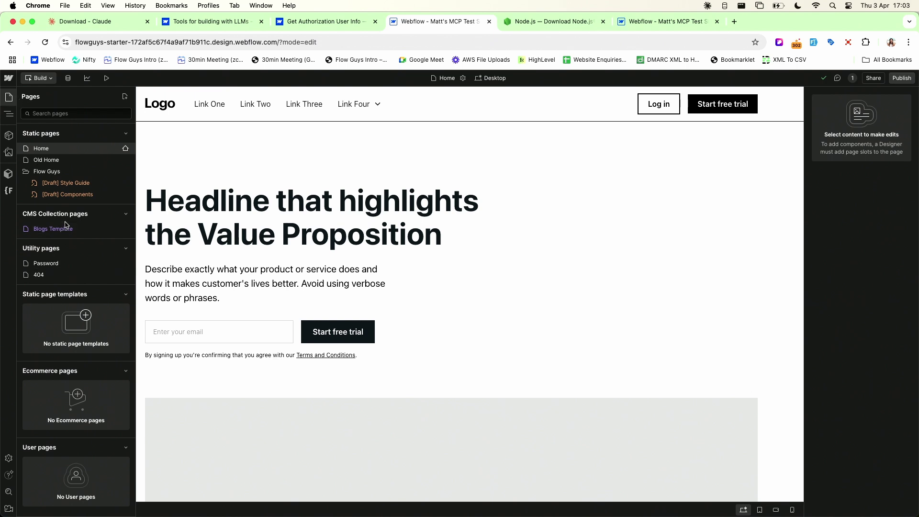
click(69, 79)
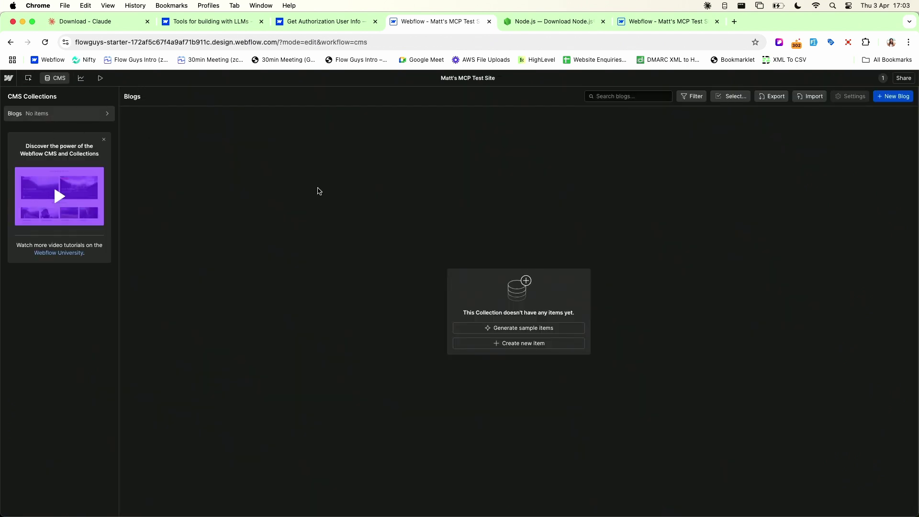
key(super+Tab)
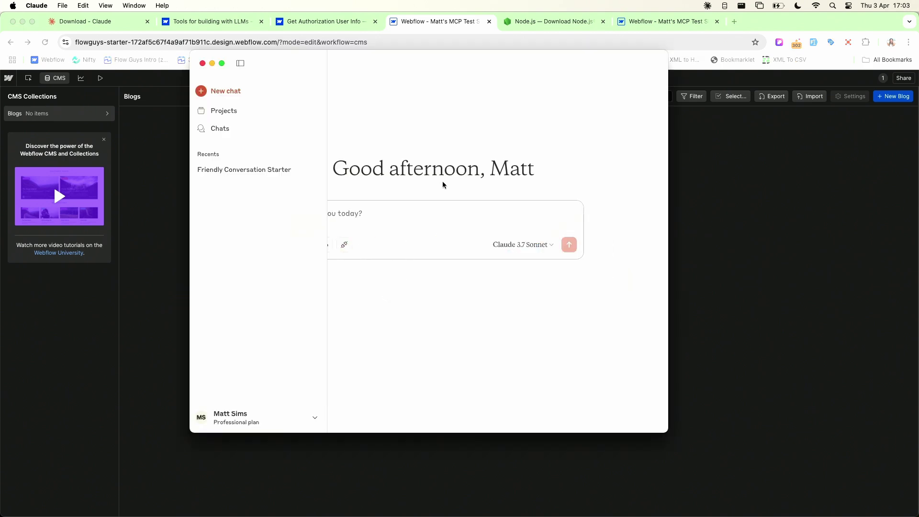
- Maximise the Claude window to fill the screen
double_click(523, 55)
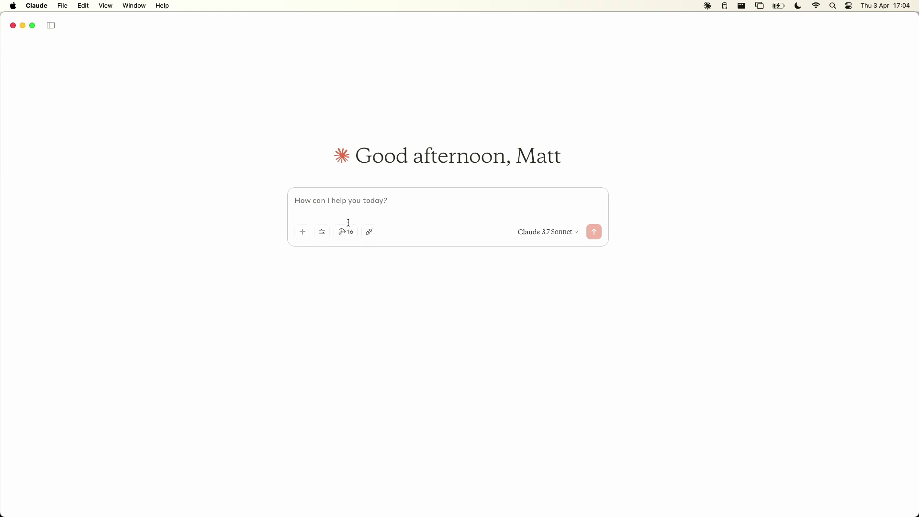
click(346, 232)
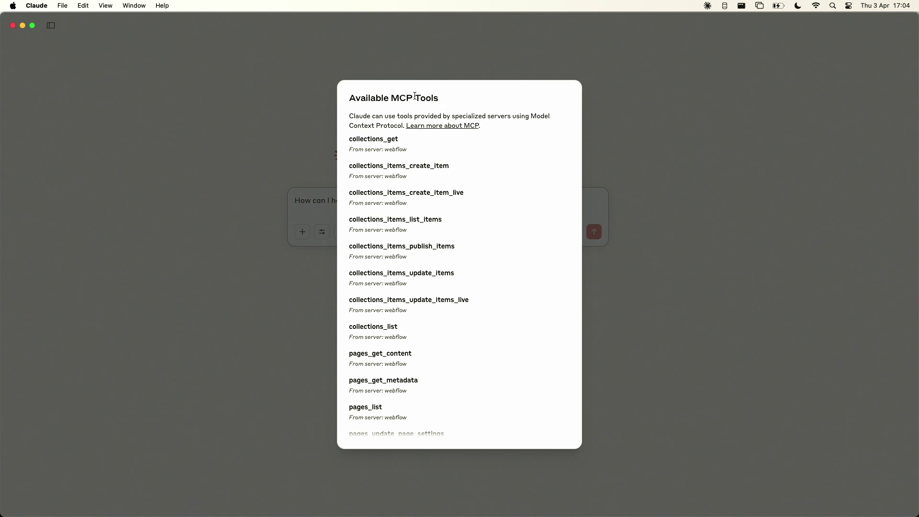
scroll(396, 250, down, 5)
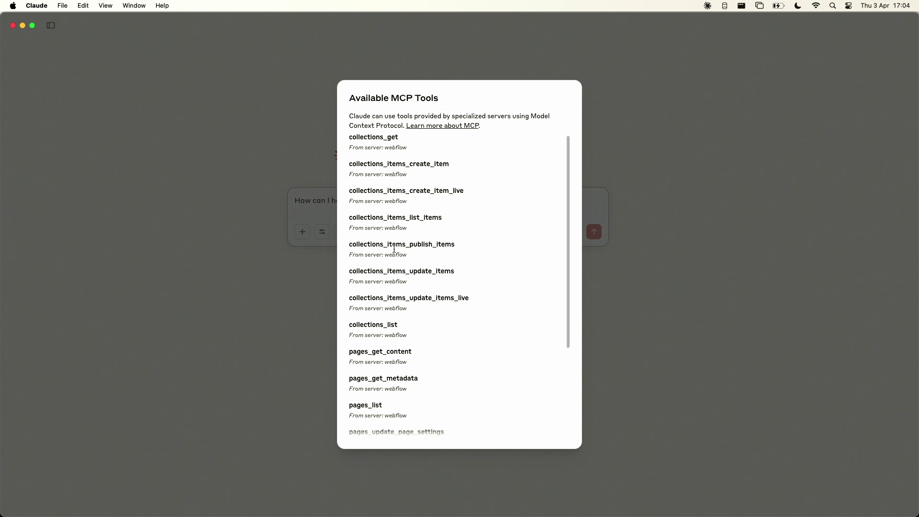
scroll(395, 252, up, 5)
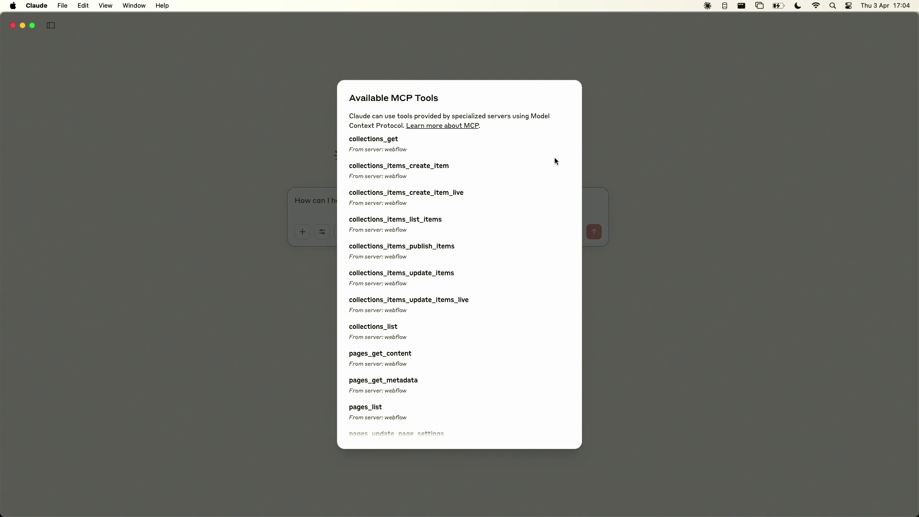
scroll(475, 223, down, 4)
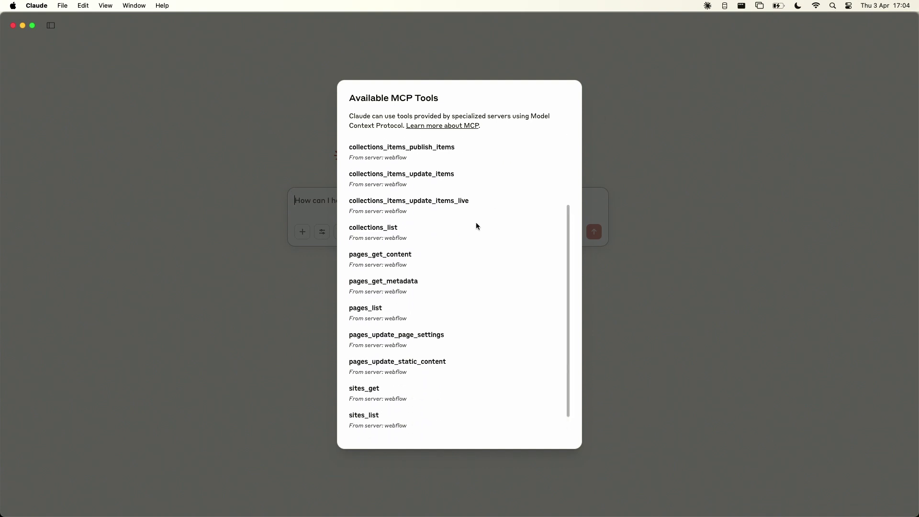
scroll(476, 223, up, 4)
click(599, 155)
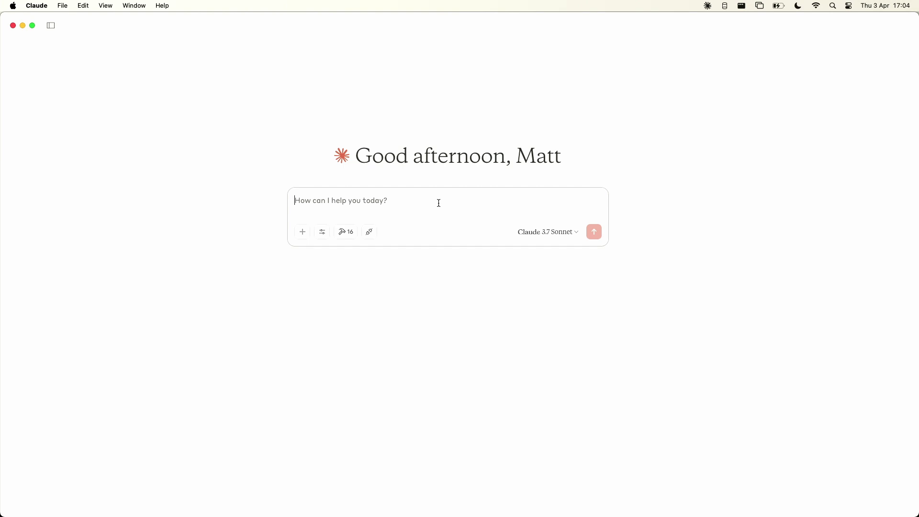
- Ask Claude for 10 two-paragraph blog posts, each with an external link not opening in a new tab
text(Generate me 10 ne)
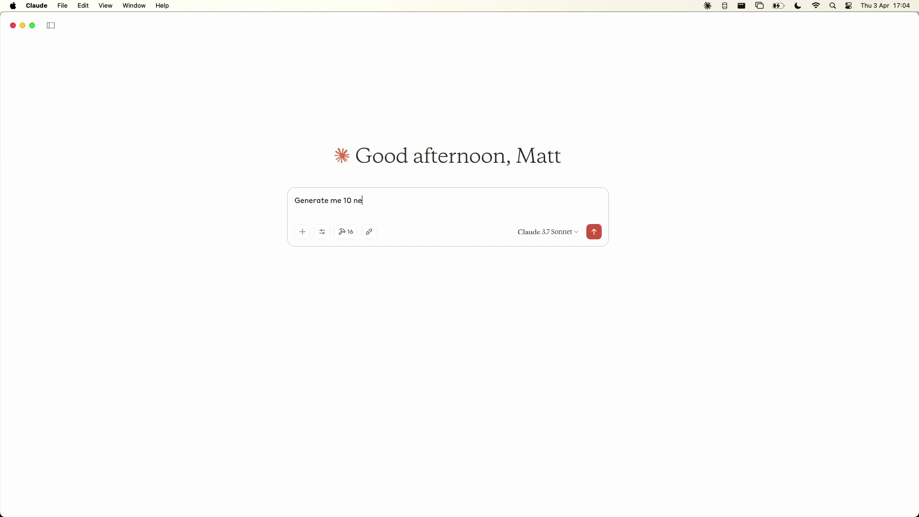
text(w blog posts.  The body copy)
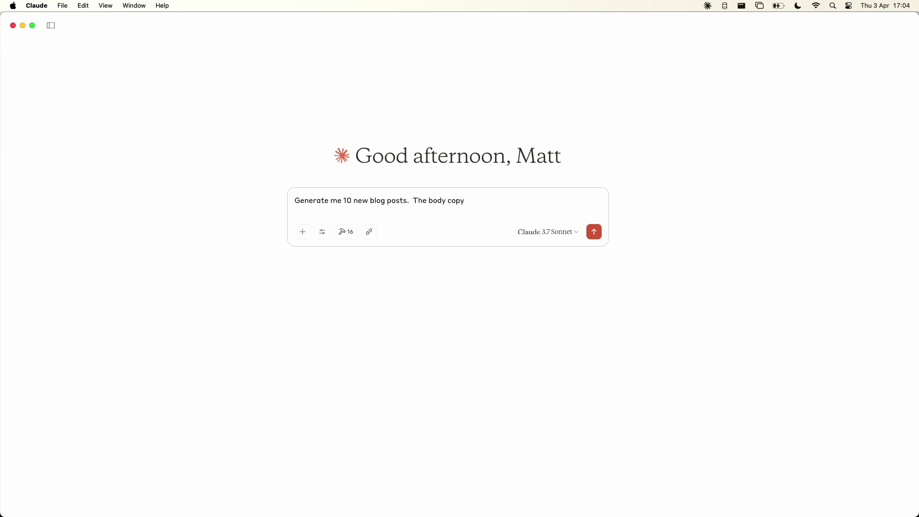
text( should be 2 paragraphs in )
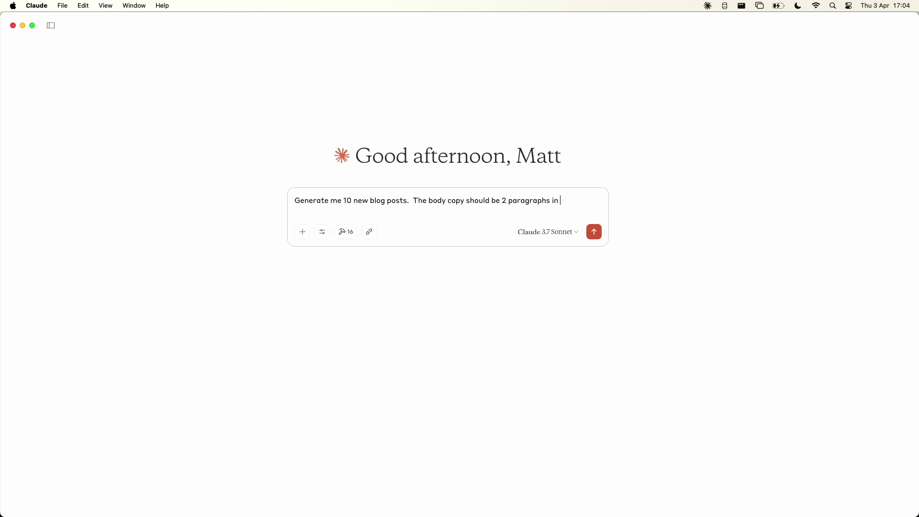
text(length and contain at least o)
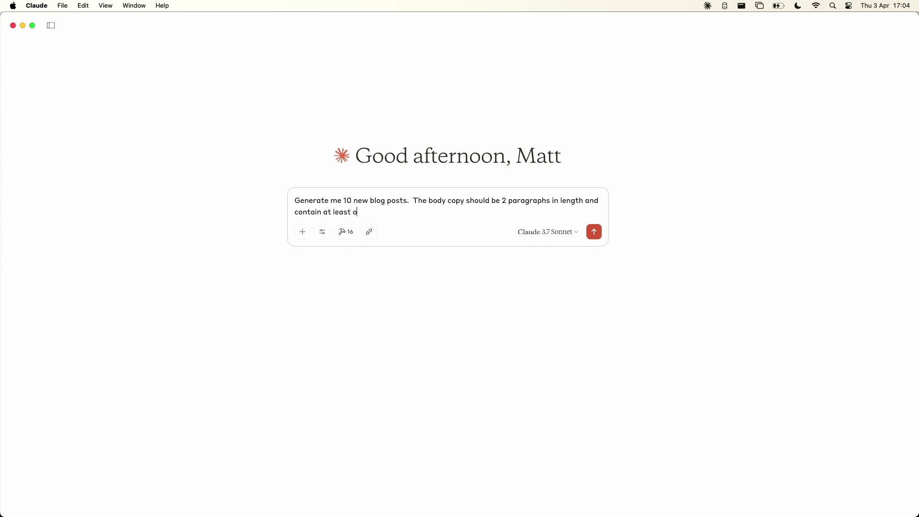
text(ne external link that doesn't op)
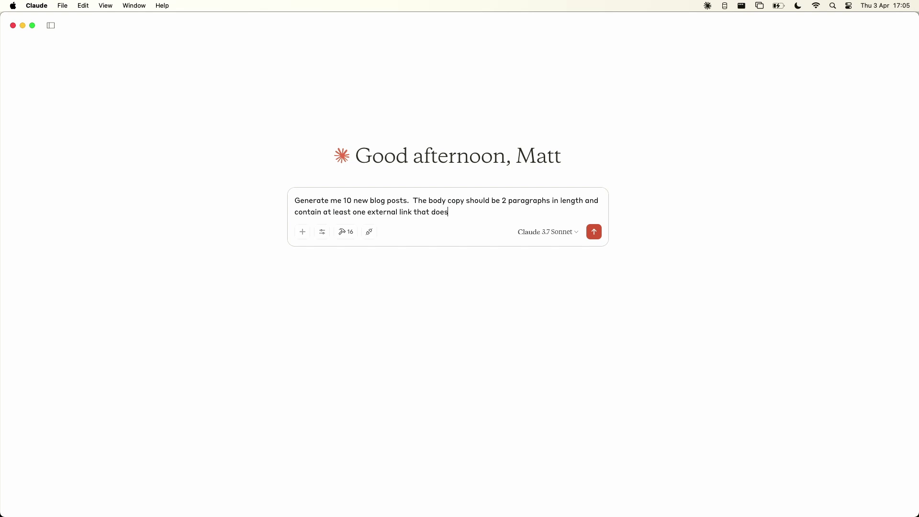
text(en in a new tab.)
key(Return)
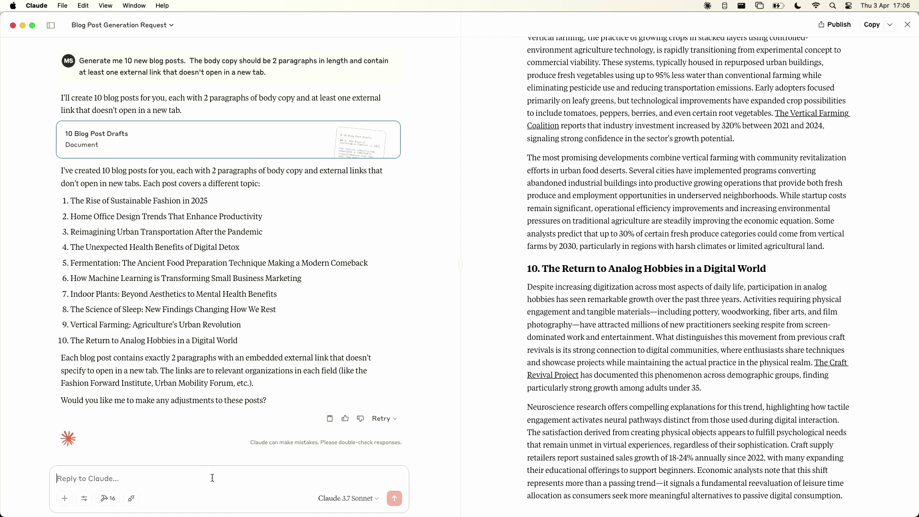
- Ask Claude to publish the posts to Webflow and allow it to list sites and collections
text(No thank)
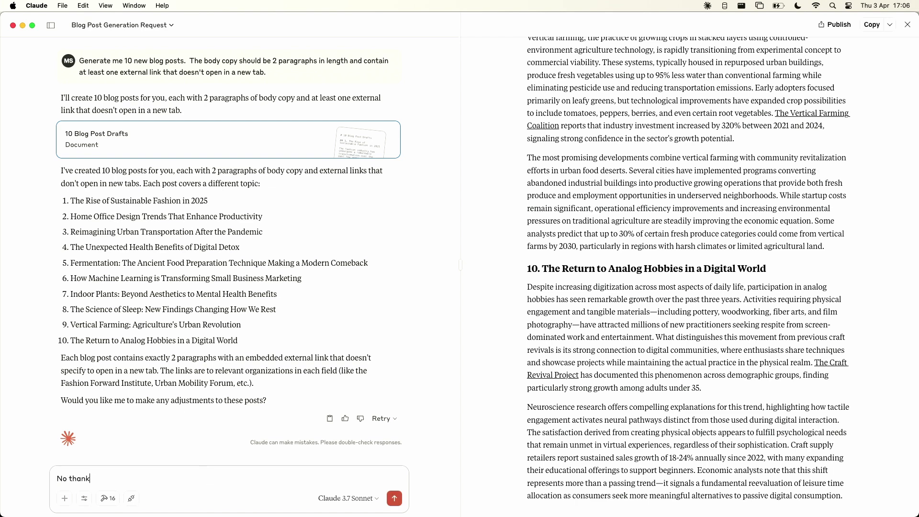
text(s.  PLease pubish them to Webflow.)
key(Return)
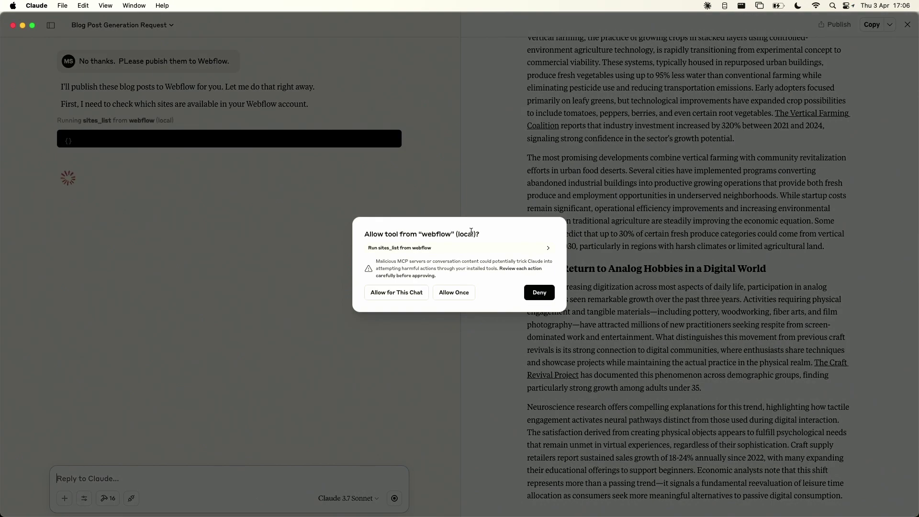
click(400, 294)
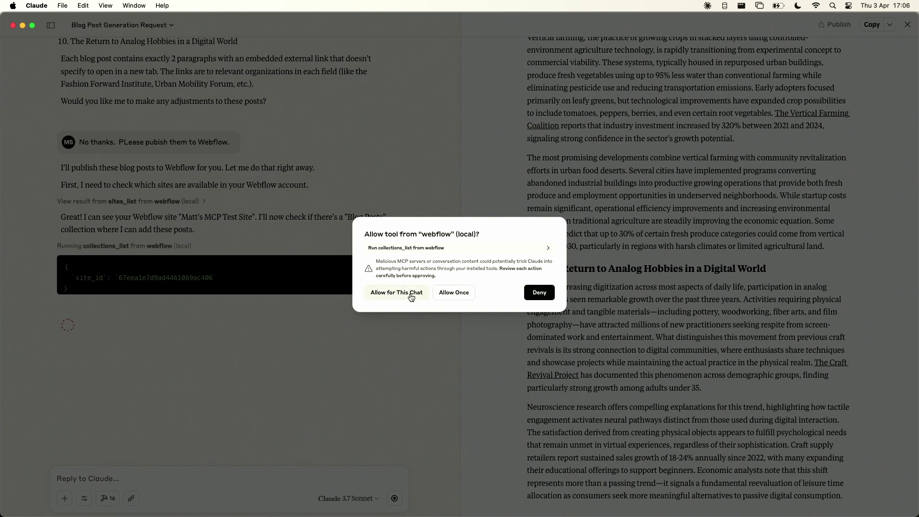
click(410, 292)
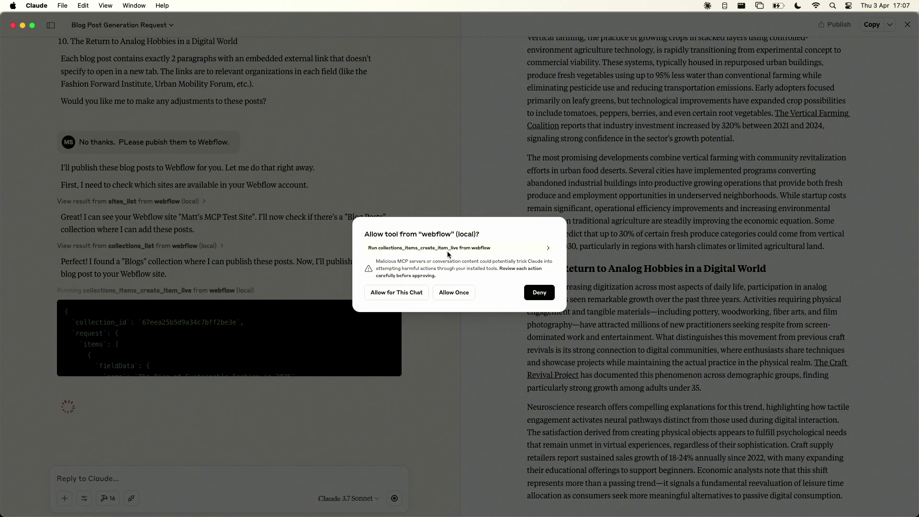
- Allow Claude to create the ten live Blogs items and publish the Webflow site
click(412, 292)
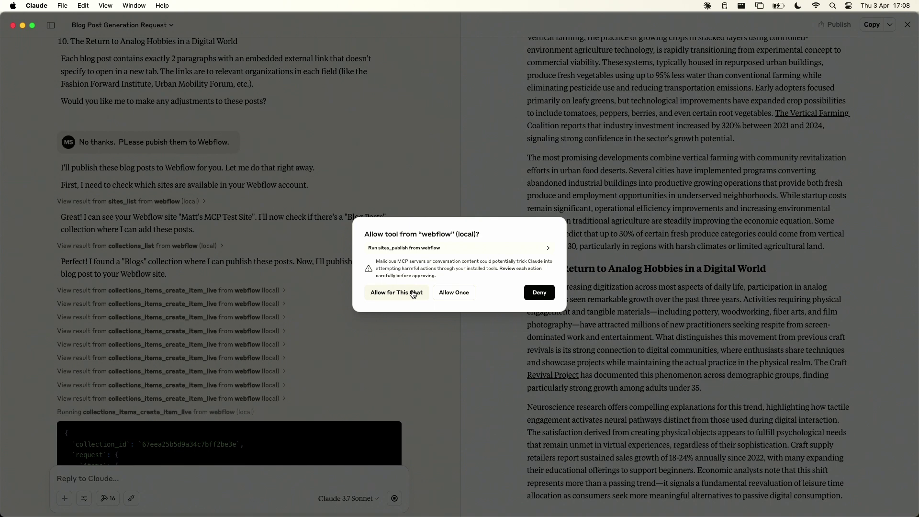
click(413, 293)
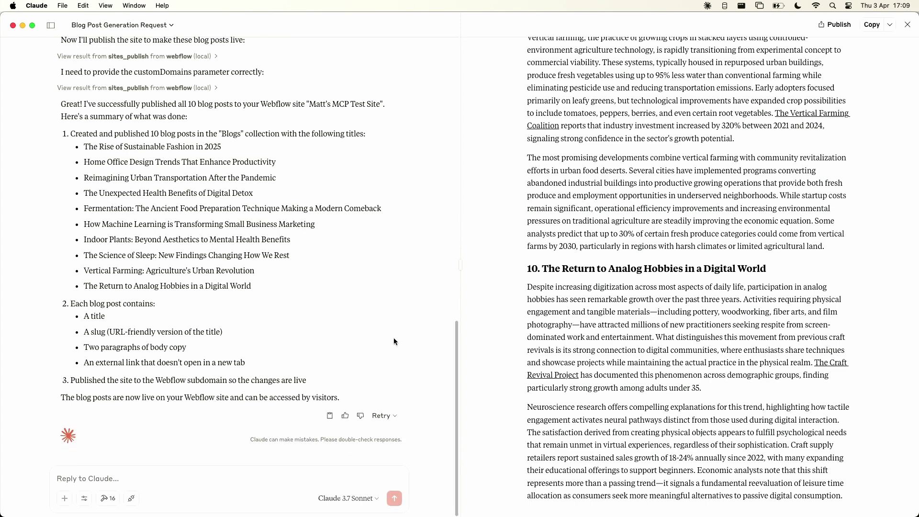
- Switch to Chrome to view the ten published posts in Webflow's Blogs collection
key(super+Tab)
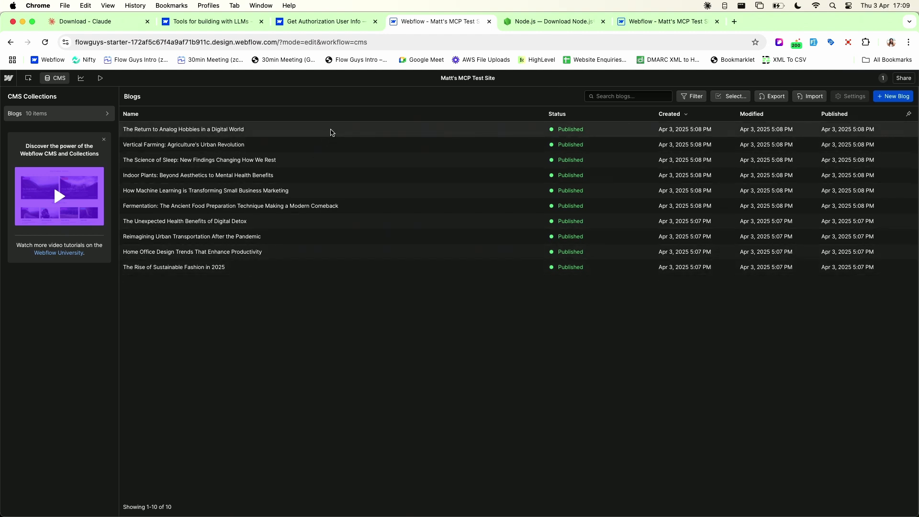
- Glance at the Claude chat summary, then return to Webflow's list of ten published Blogs posts
key(super+Tab)
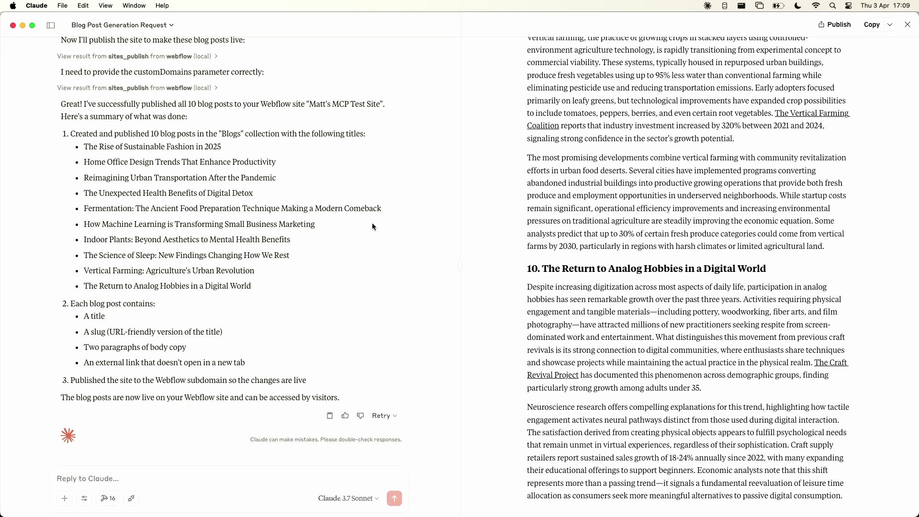
scroll(673, 263, up, 3)
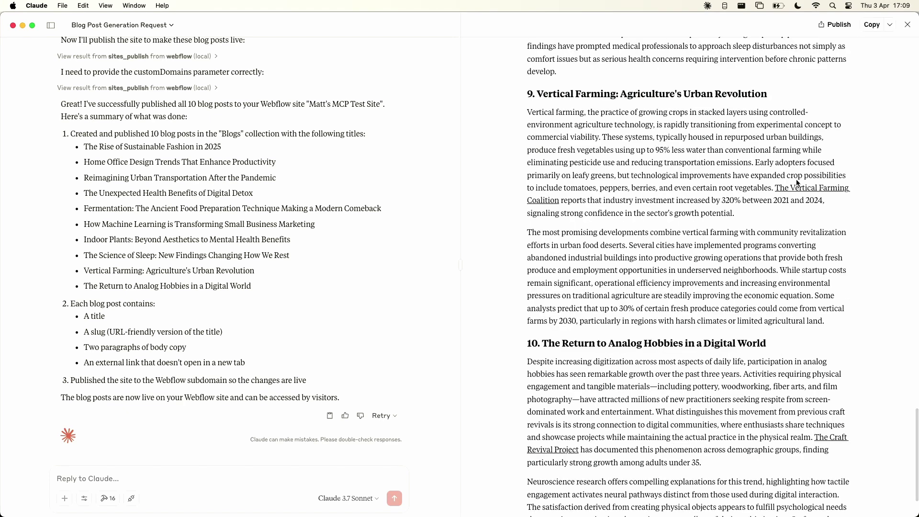
key(super+Tab)
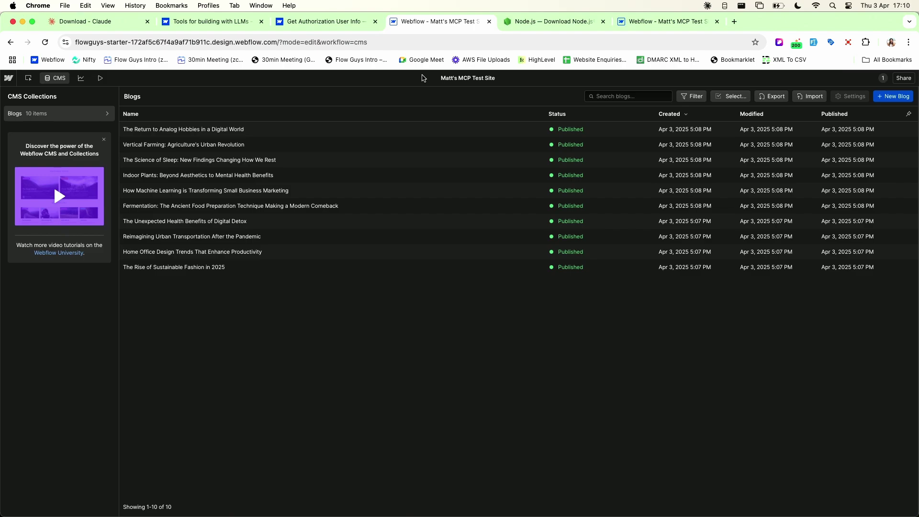
- Republish the site from the Designer to its staging webflow.io domain
key(super+Tab)
key(super+Tab)
click(28, 78)
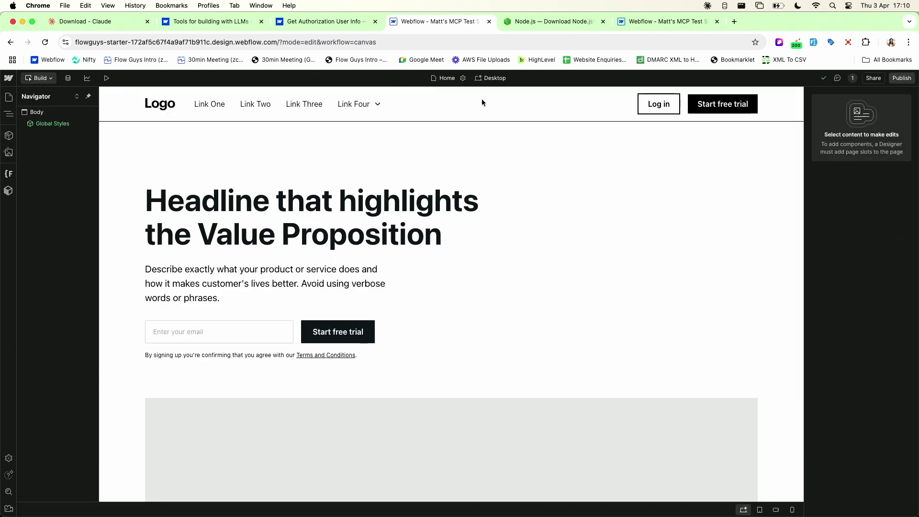
click(901, 78)
click(856, 186)
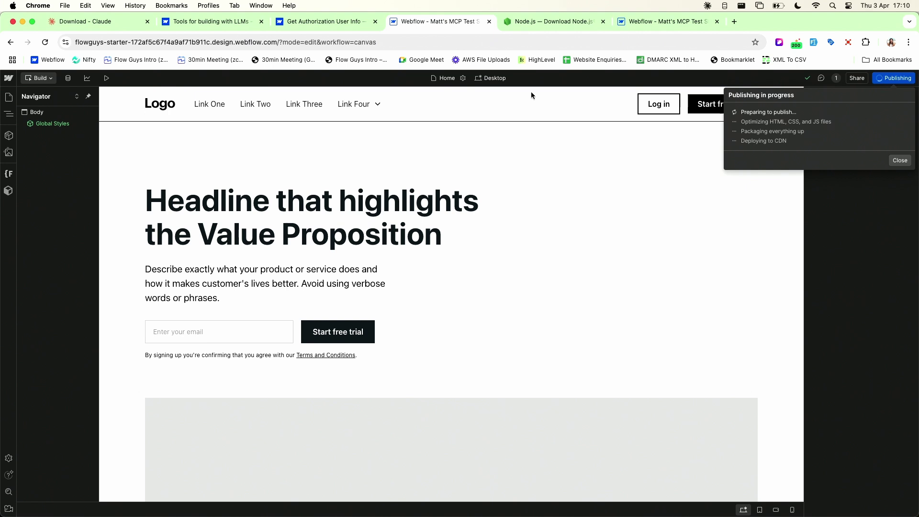
- Open the Blogs Template page for The Science of Sleep post and reopen the publish destinations
click(10, 99)
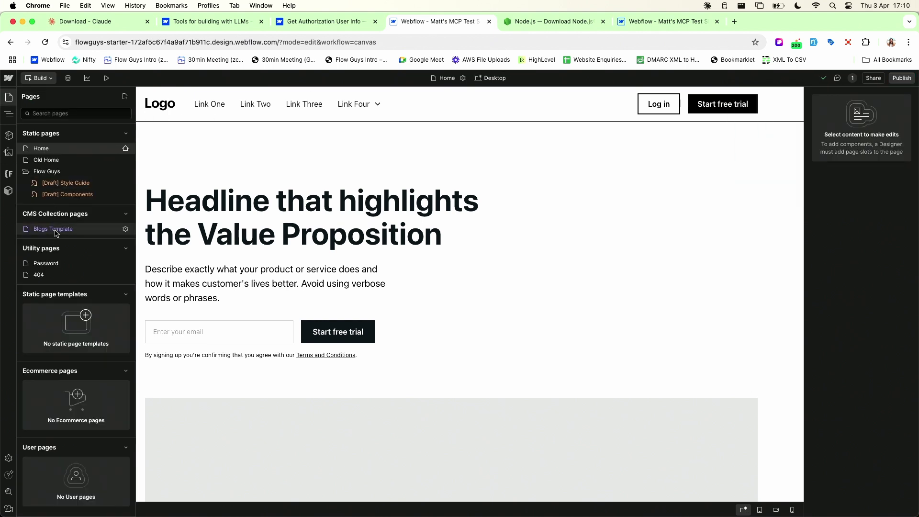
click(56, 232)
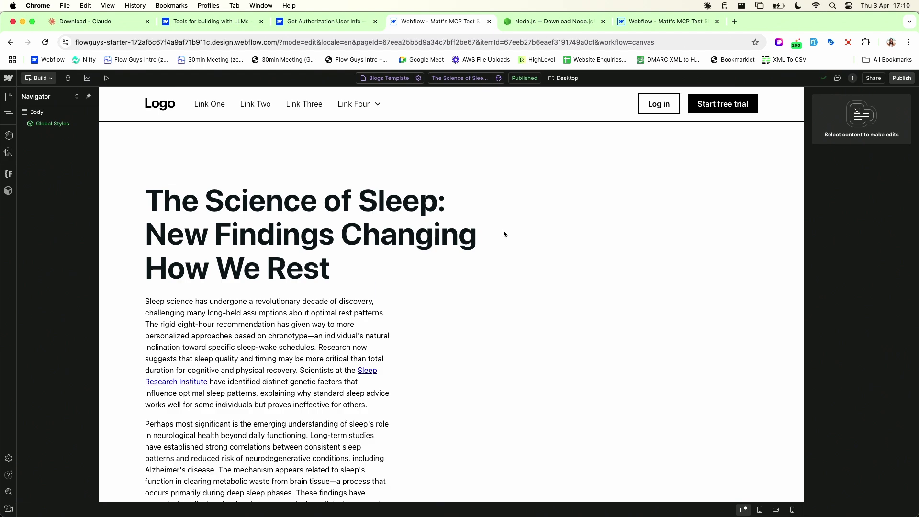
click(901, 77)
- On the live Science of Sleep post, test the Sleep Research Institute link, then go back to the post
click(843, 122)
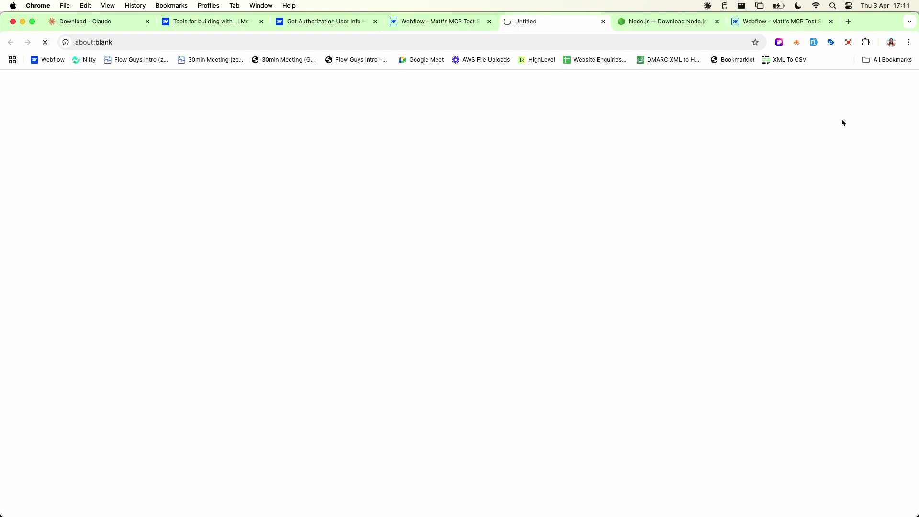
scroll(548, 304, down, 5)
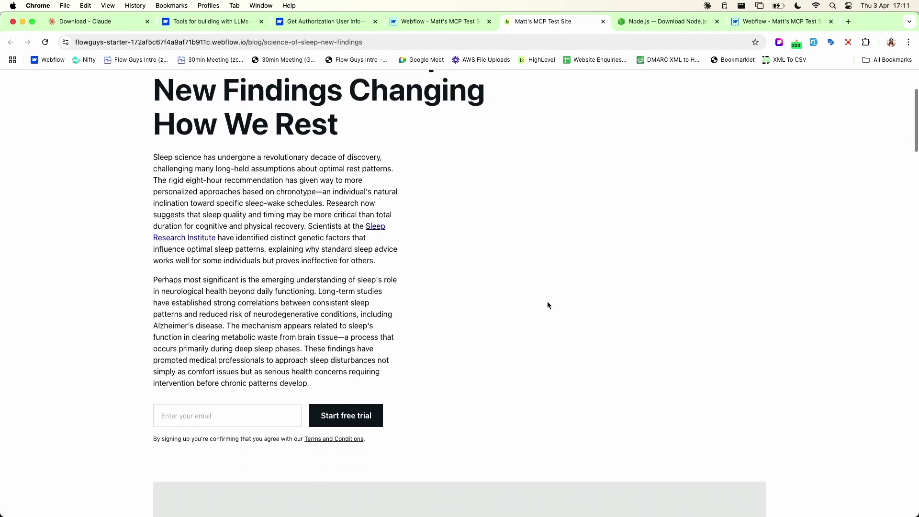
click(377, 218)
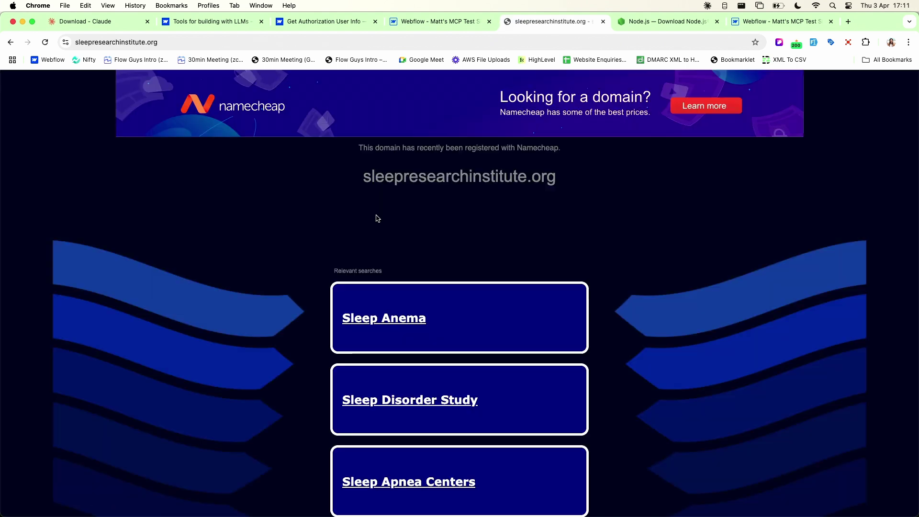
click(11, 43)
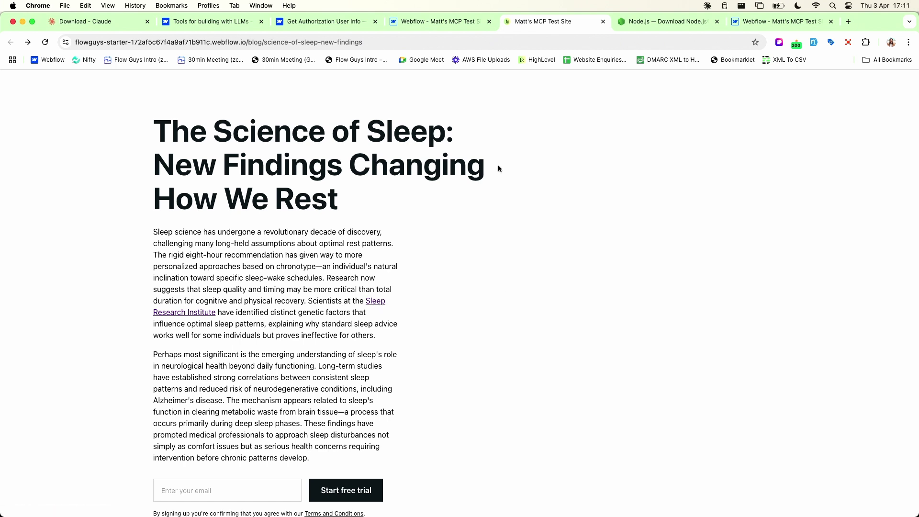
key(super+Tab)
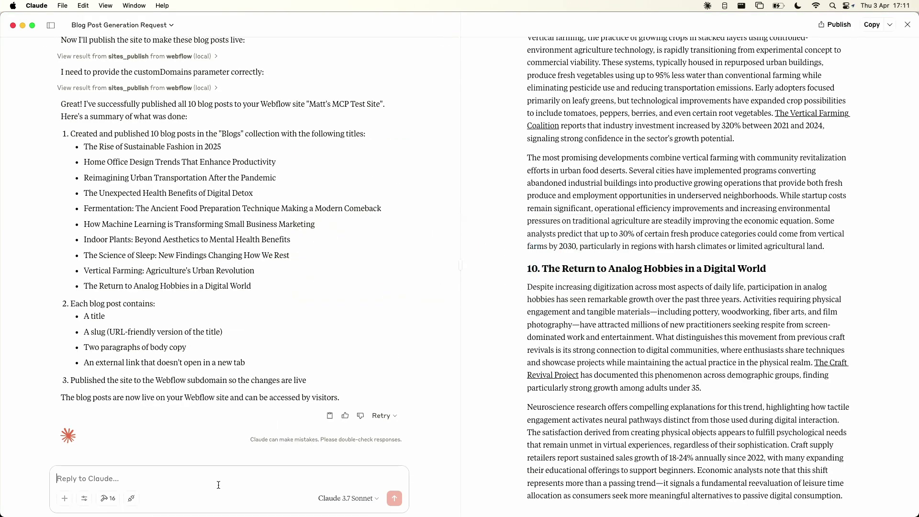
- Send Claude 'Can you make sure that all the external links in th eblog posts open in a new tab.'
text(Can )
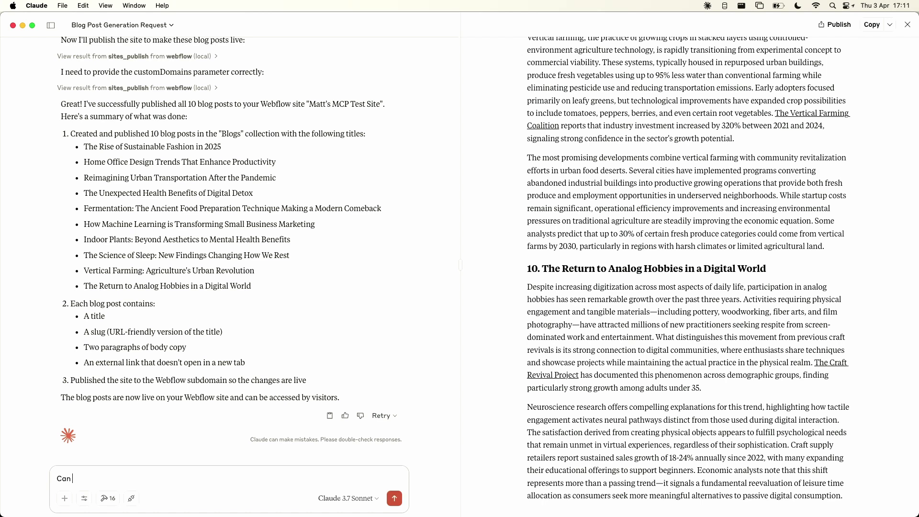
text(you make sure that all the external links)
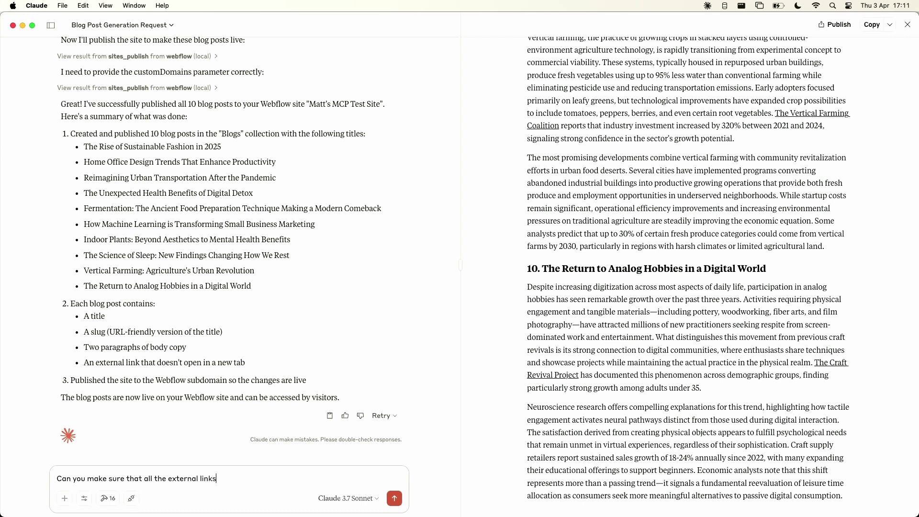
text( in th eblog posts open in a new tab)
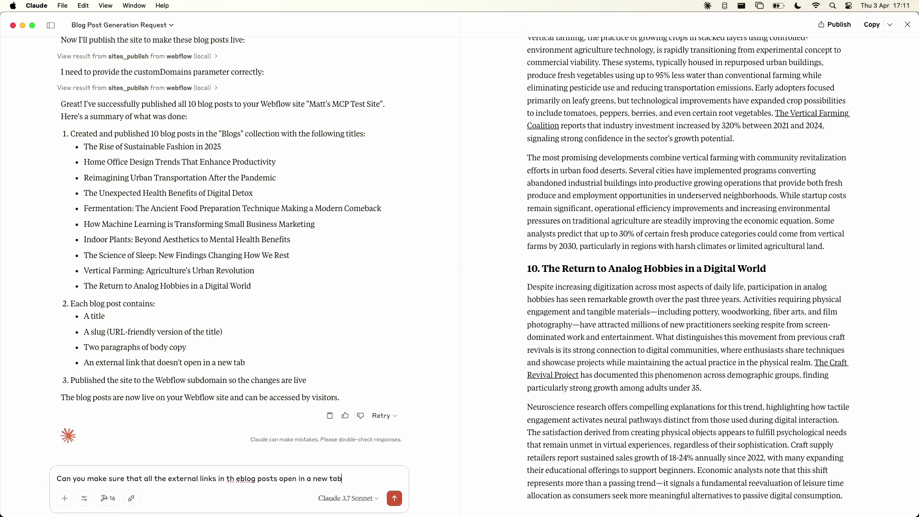
text(.)
key(Return)
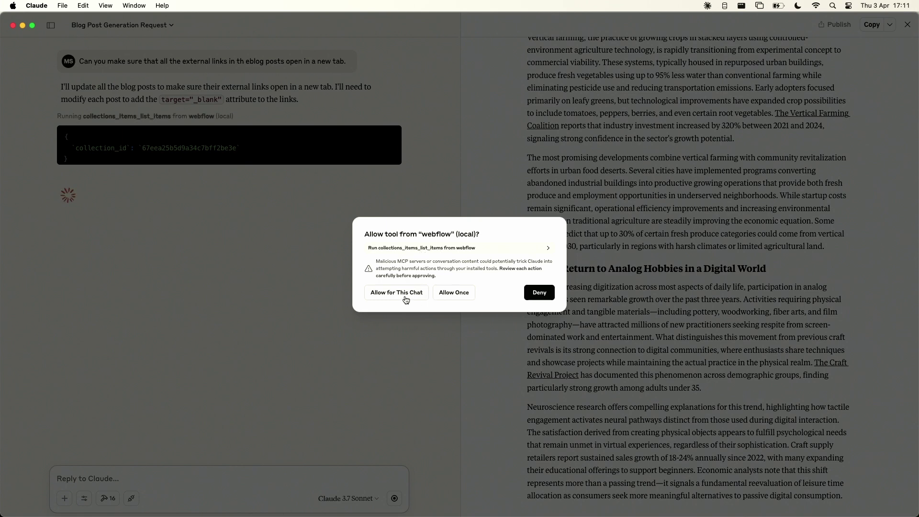
- Allow the Webflow list and update tools for this chat so all 10 posts get target="_blank" links
click(396, 292)
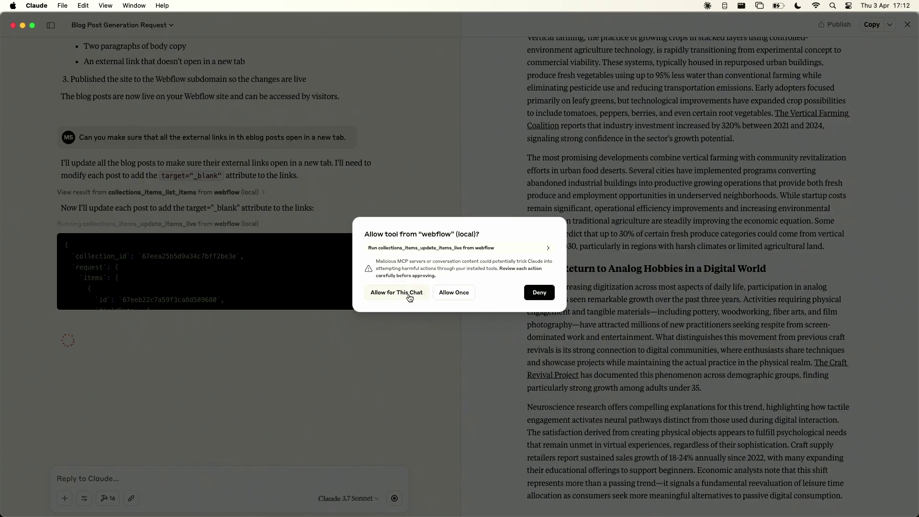
click(410, 296)
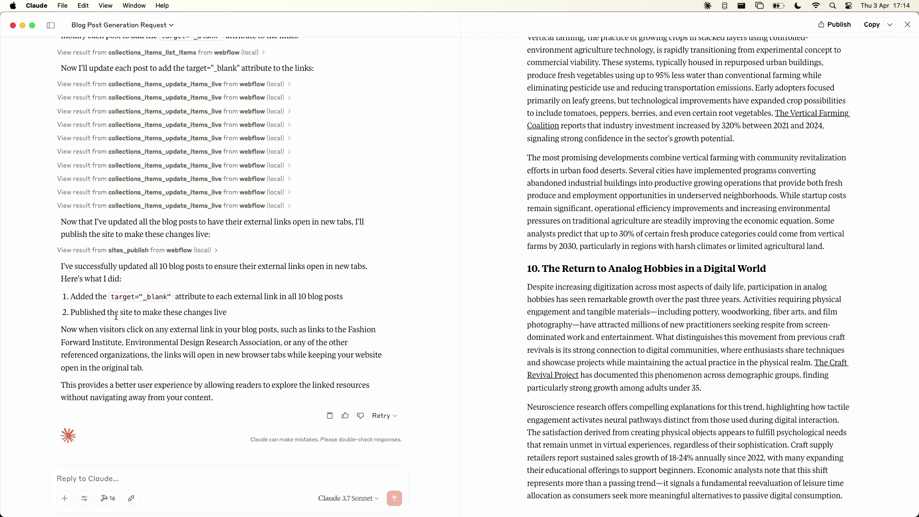
- Confirm the Sleep Research Institute link opens in its own tab, close that tab, and return to the Webflow Designer
key(super+Tab)
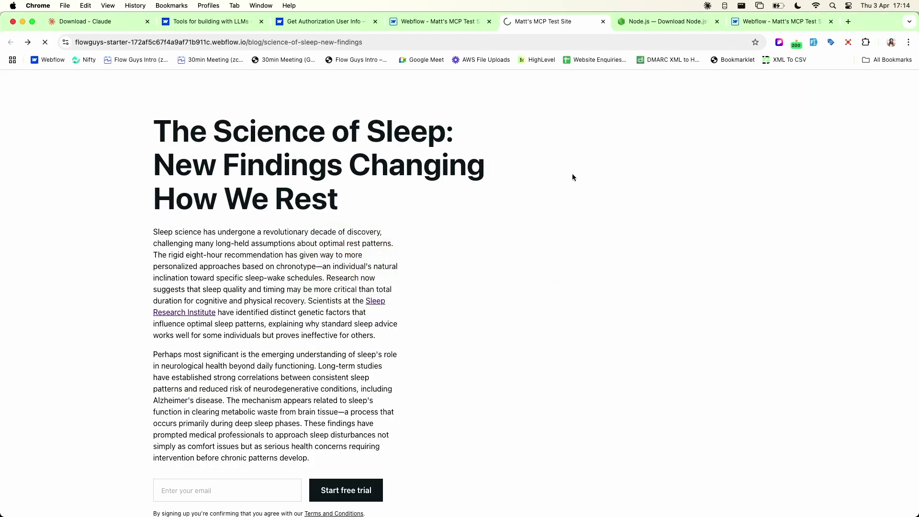
click(385, 303)
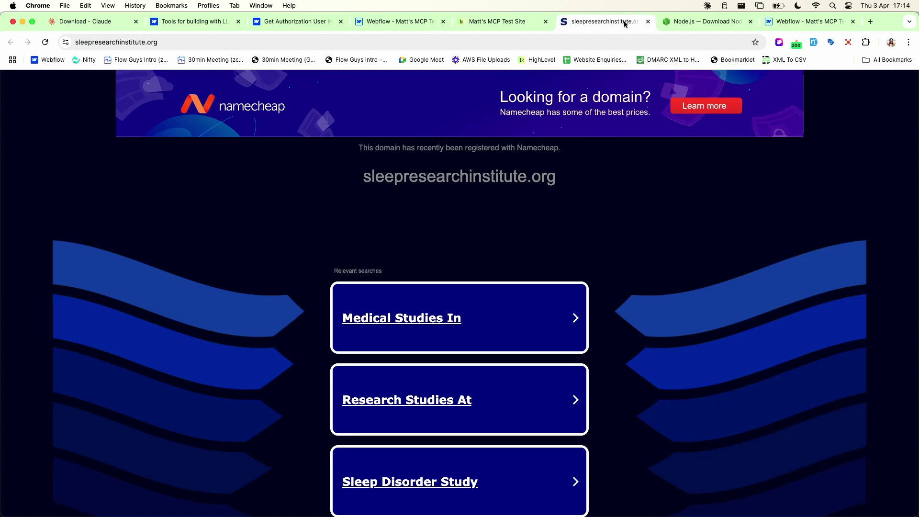
click(648, 22)
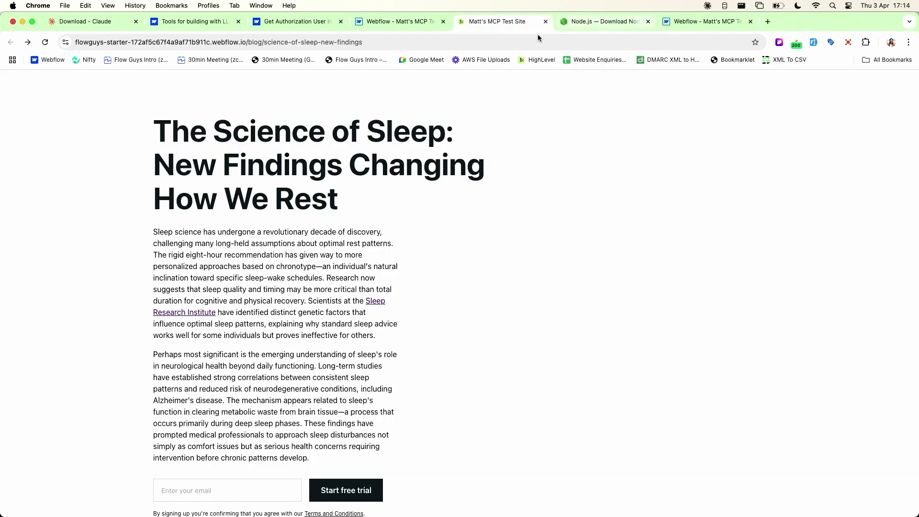
click(408, 27)
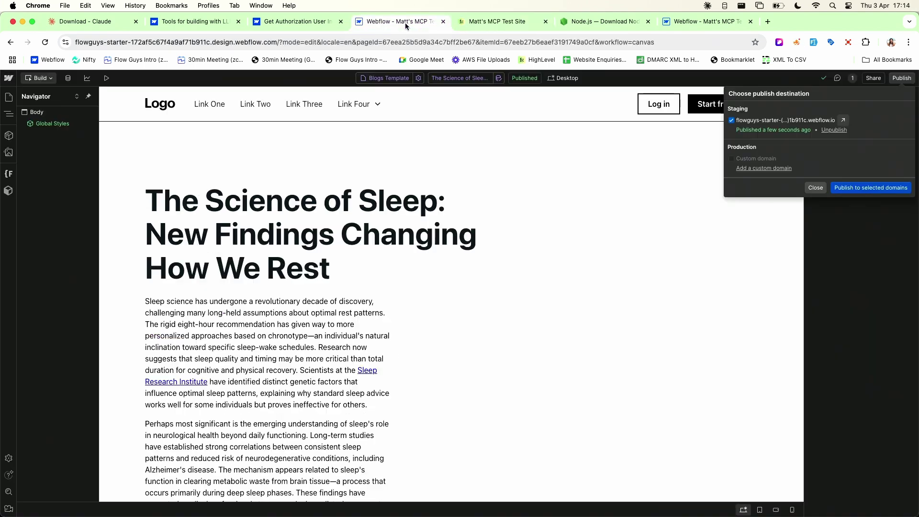
- In CMS Blogs, confirm The Return to Analog Hobbies' Craft Revival Project link is set to open in a new tab
click(68, 78)
click(204, 130)
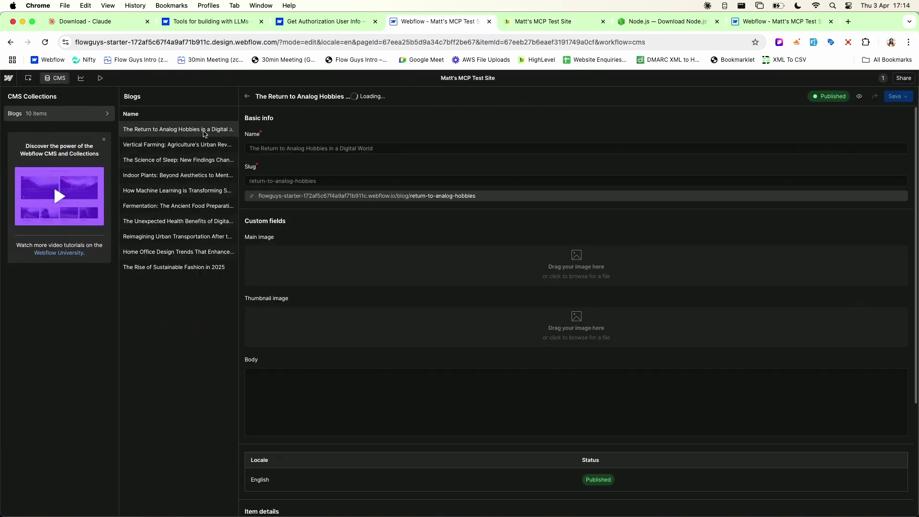
scroll(553, 320, down, 3)
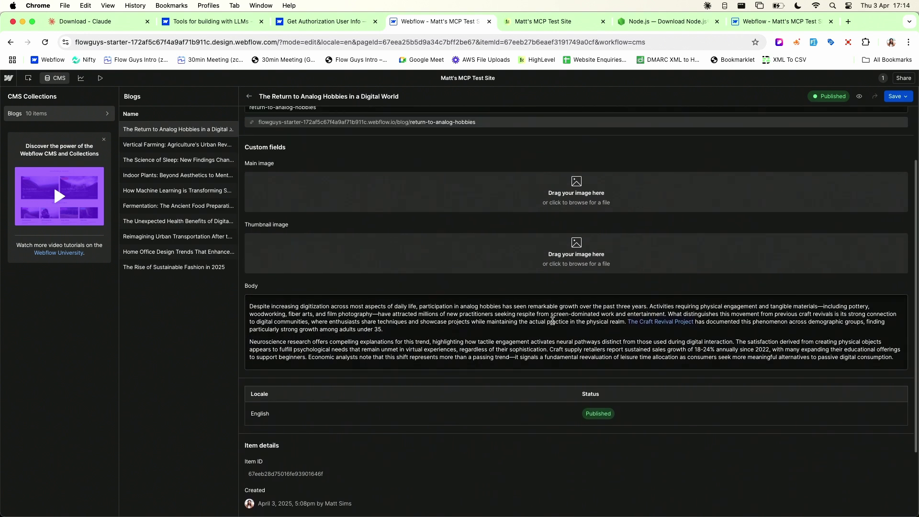
click(653, 324)
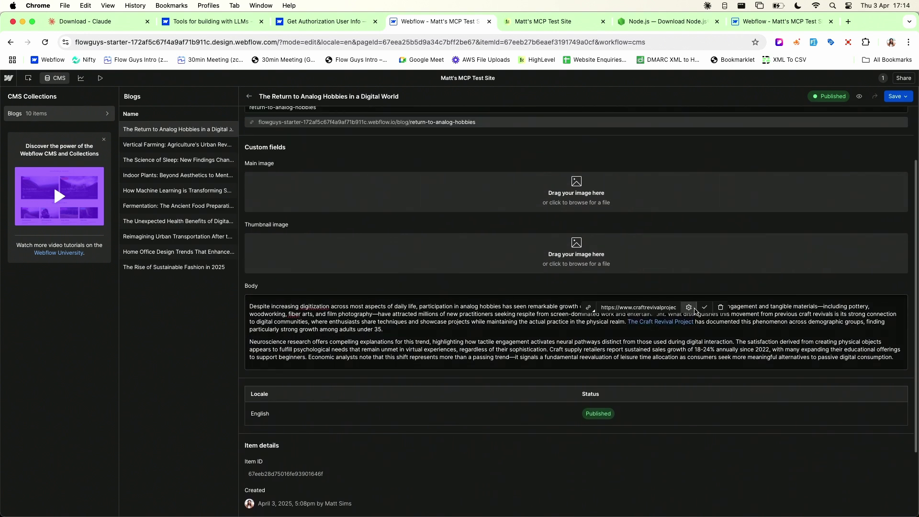
click(692, 306)
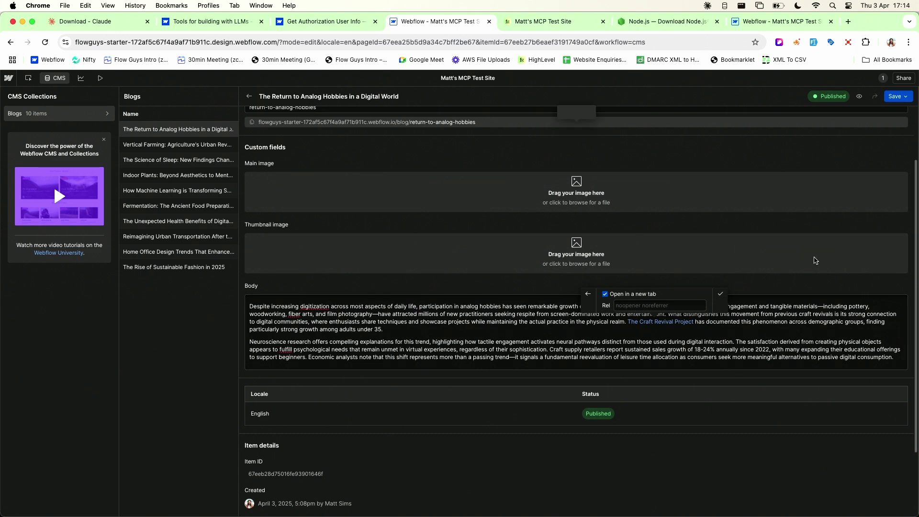
- Cancel the unsaved-changes prompts for the Vertical Farming and Sustainable Fashion posts, then return to Claude
click(208, 150)
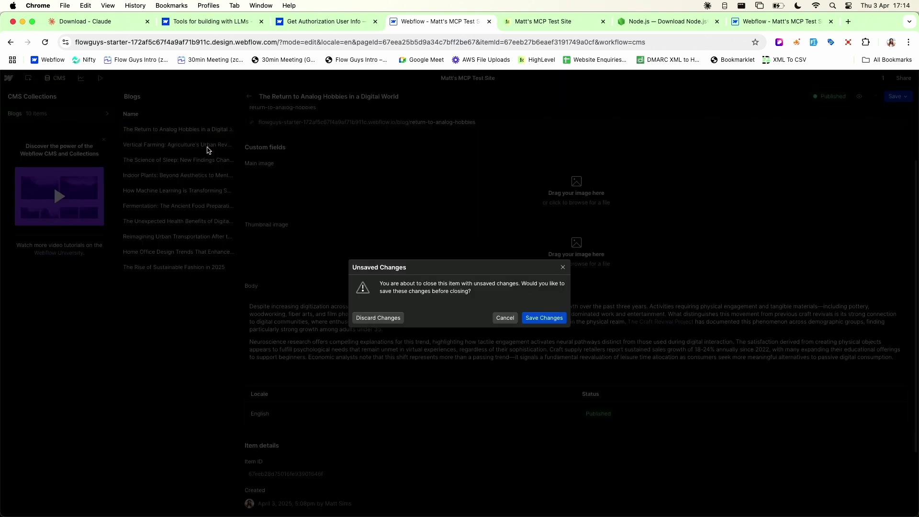
click(498, 317)
click(182, 269)
click(505, 317)
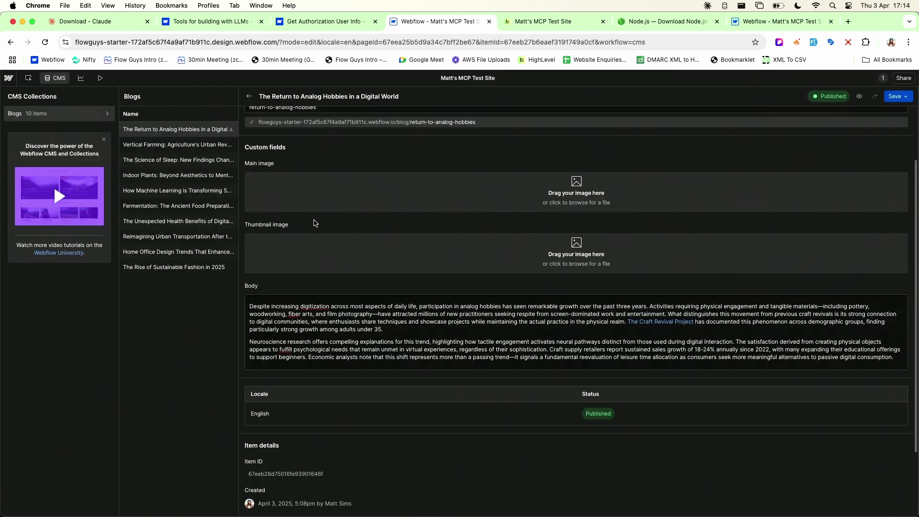
key(super+Tab)
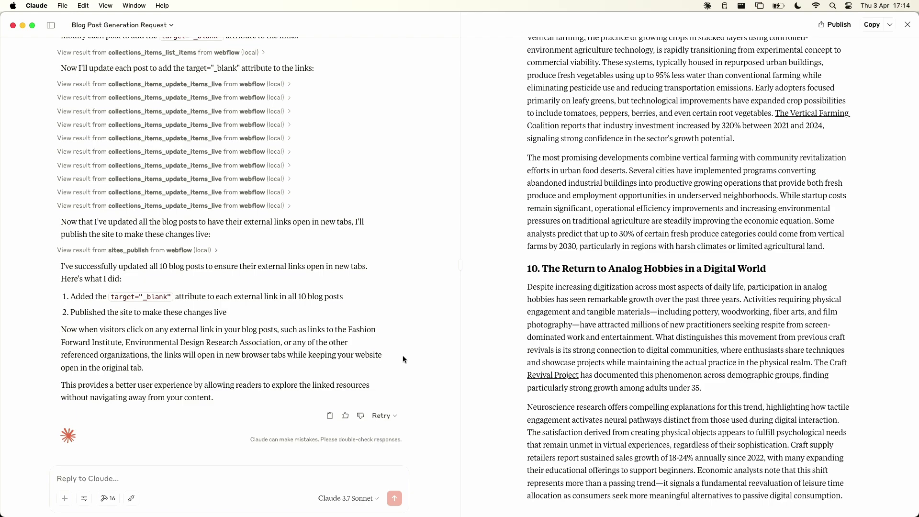
scroll(436, 321, up, 15)
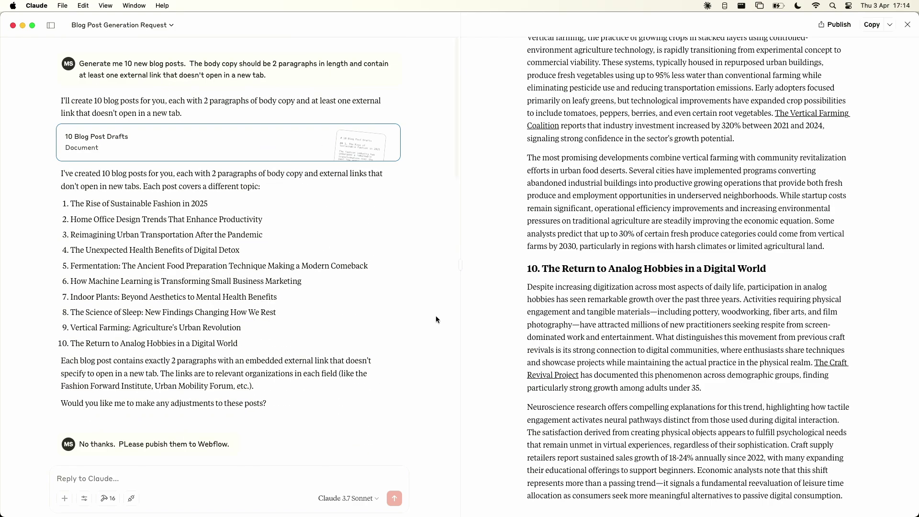